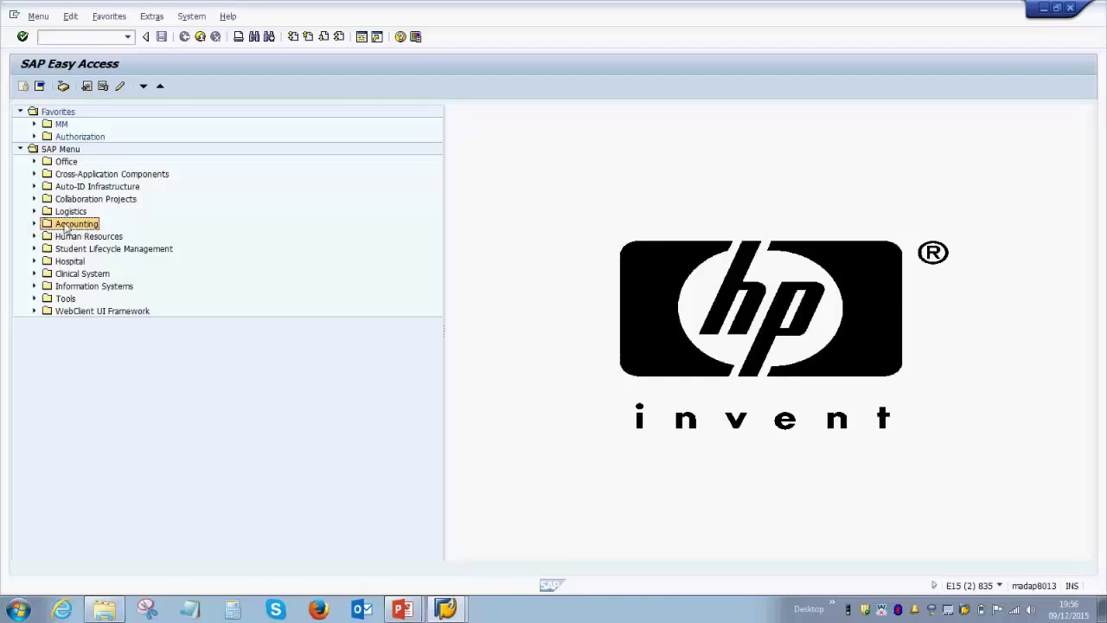
- Expand Accounting > Financial Accounting > Accounts Receivable > Master Records to reveal transactions FD01–FD06
left_click(48, 152)
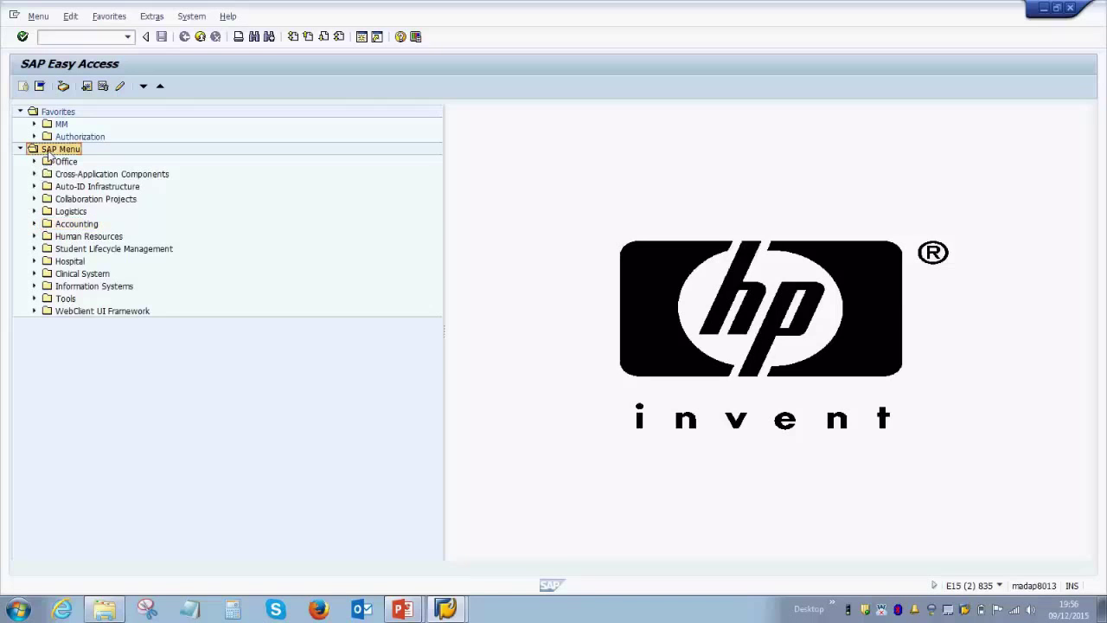
left_click(61, 224)
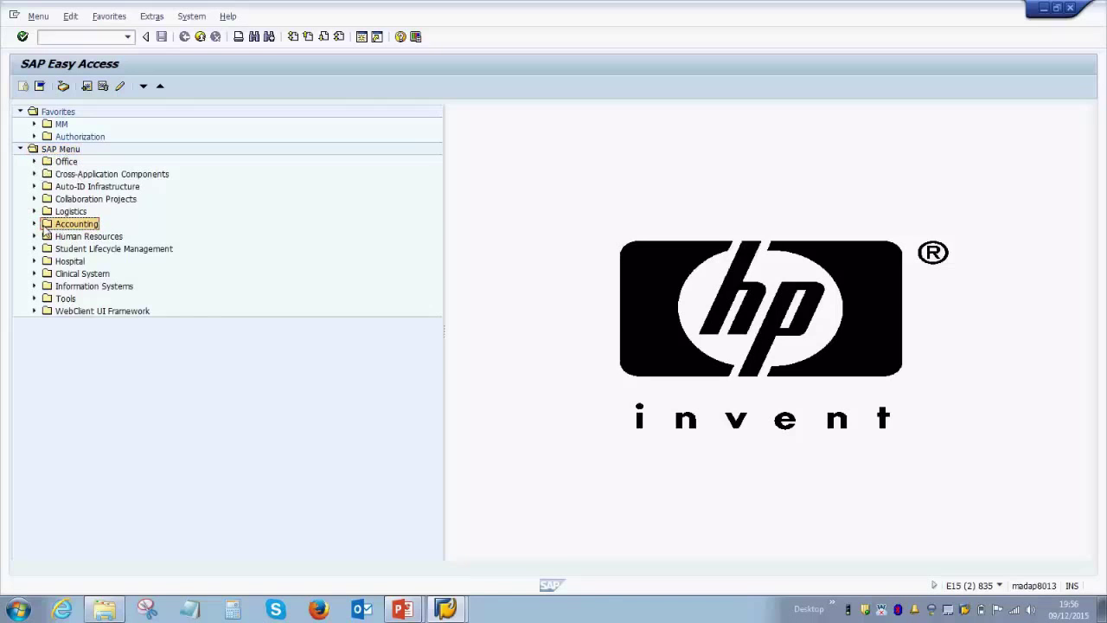
left_click(34, 224)
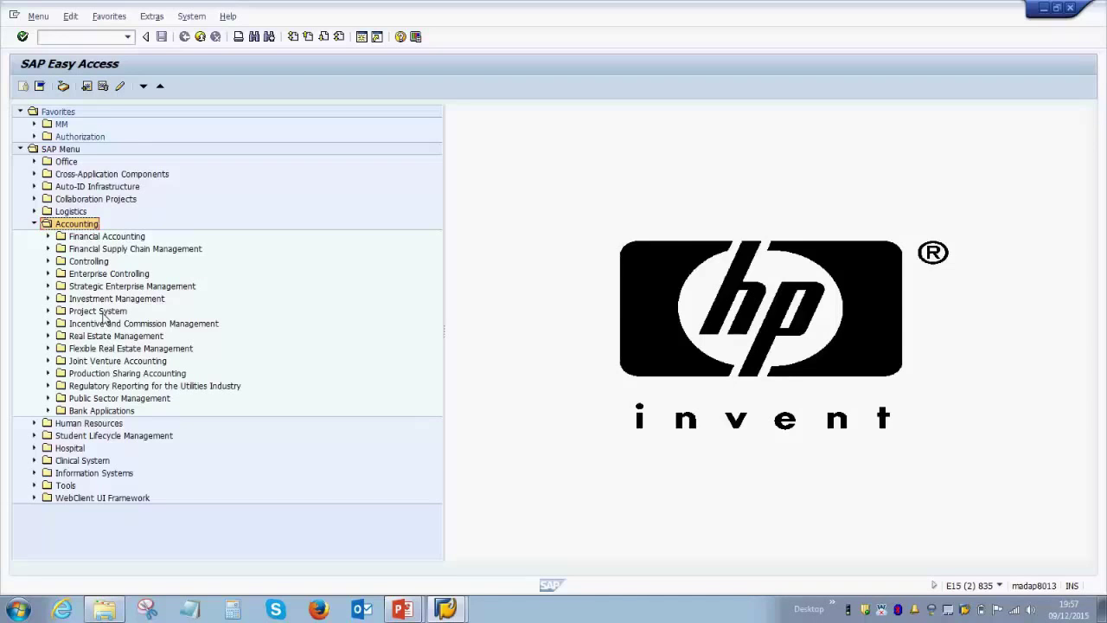
left_click(93, 263)
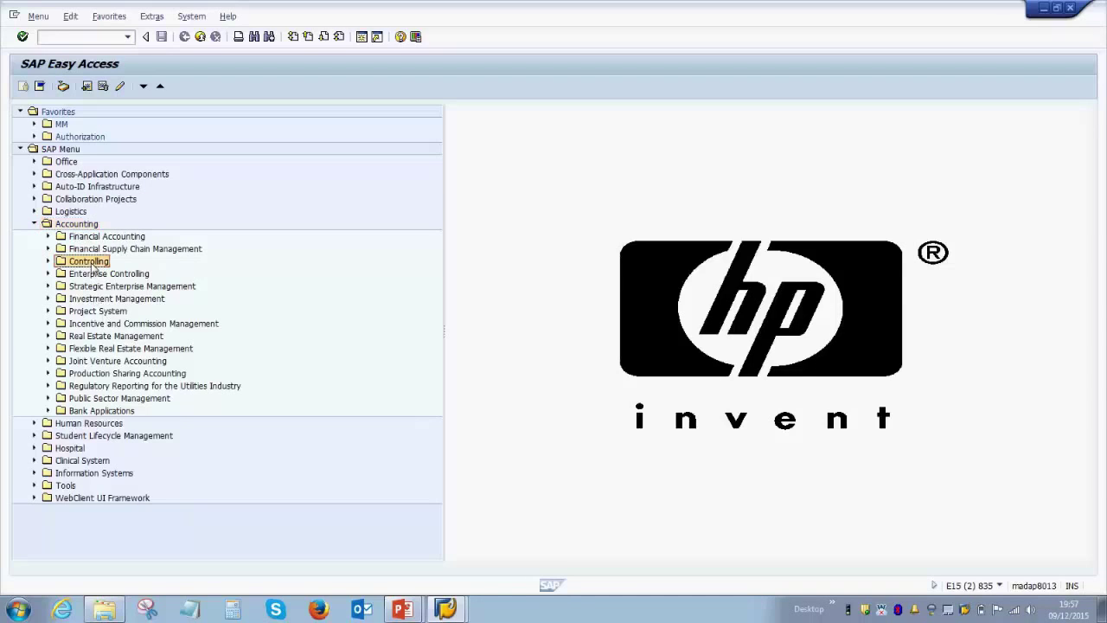
left_click(102, 313)
left_click(102, 363)
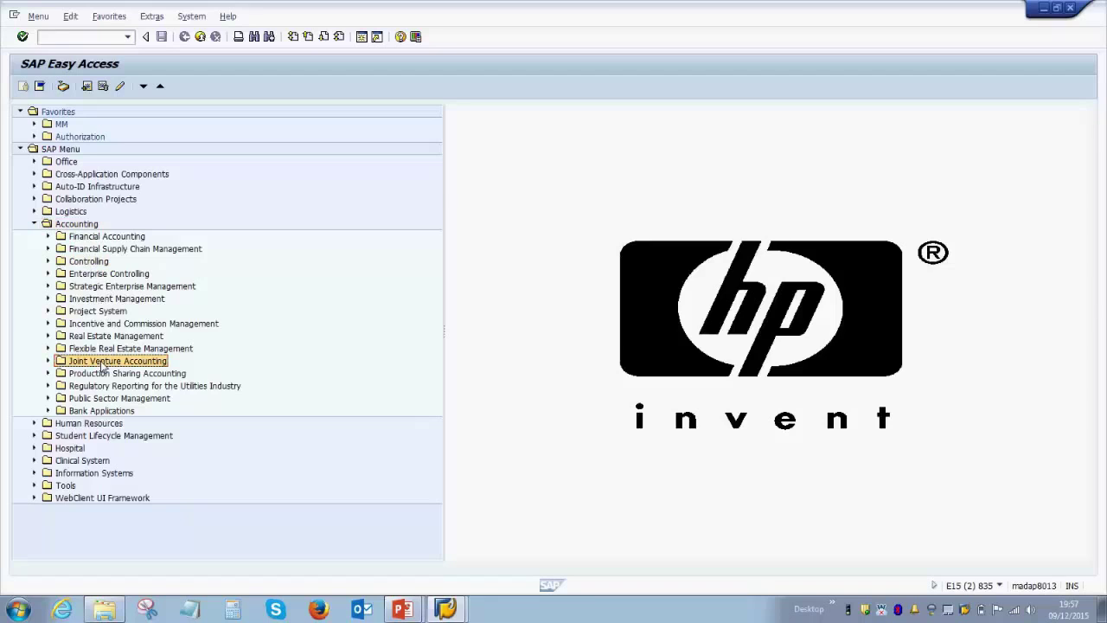
left_click(47, 236)
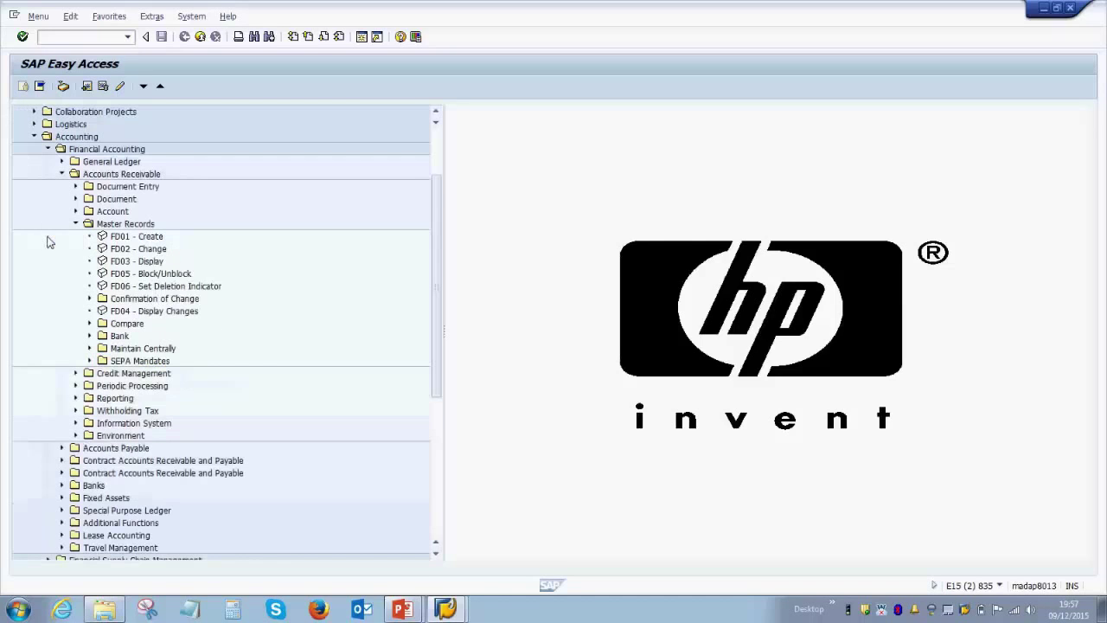
left_click(63, 173)
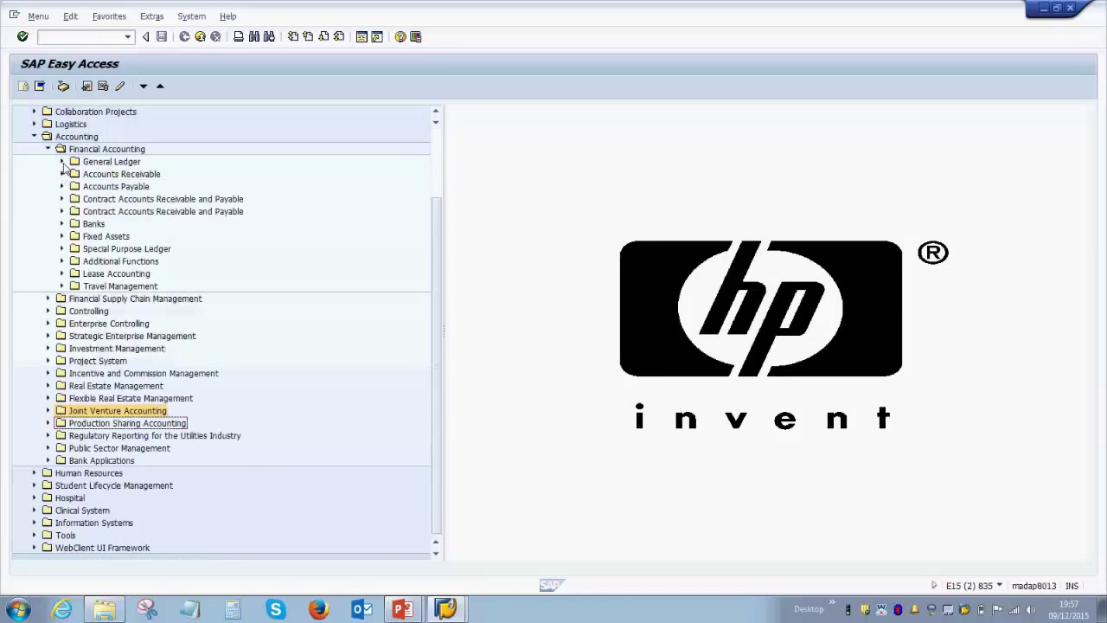
left_click(107, 164)
left_click(104, 175)
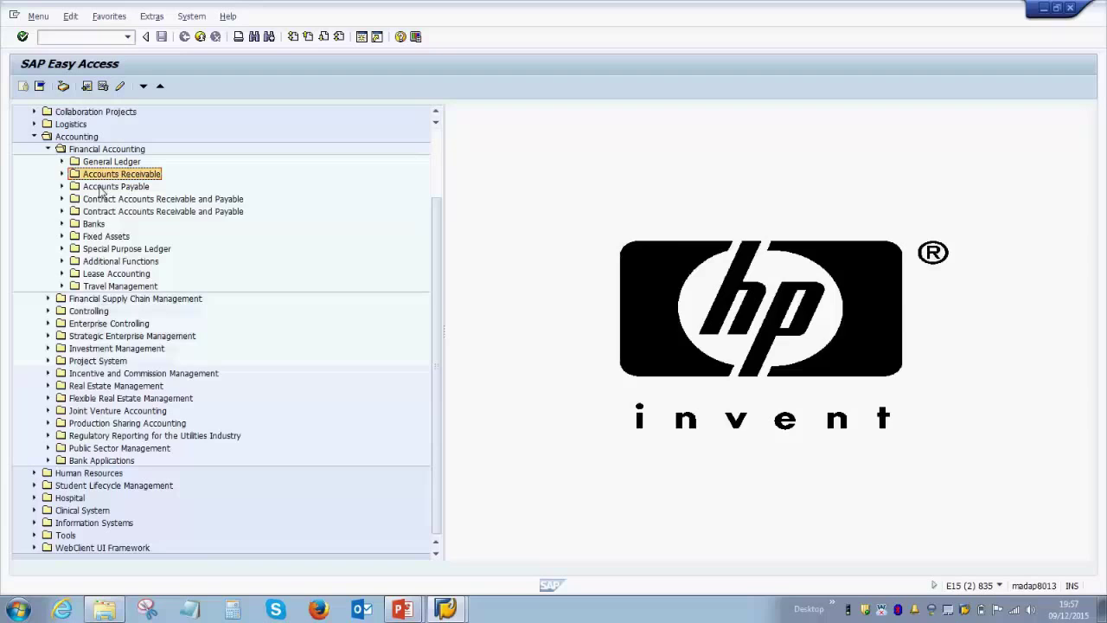
left_click(101, 186)
left_click(90, 226)
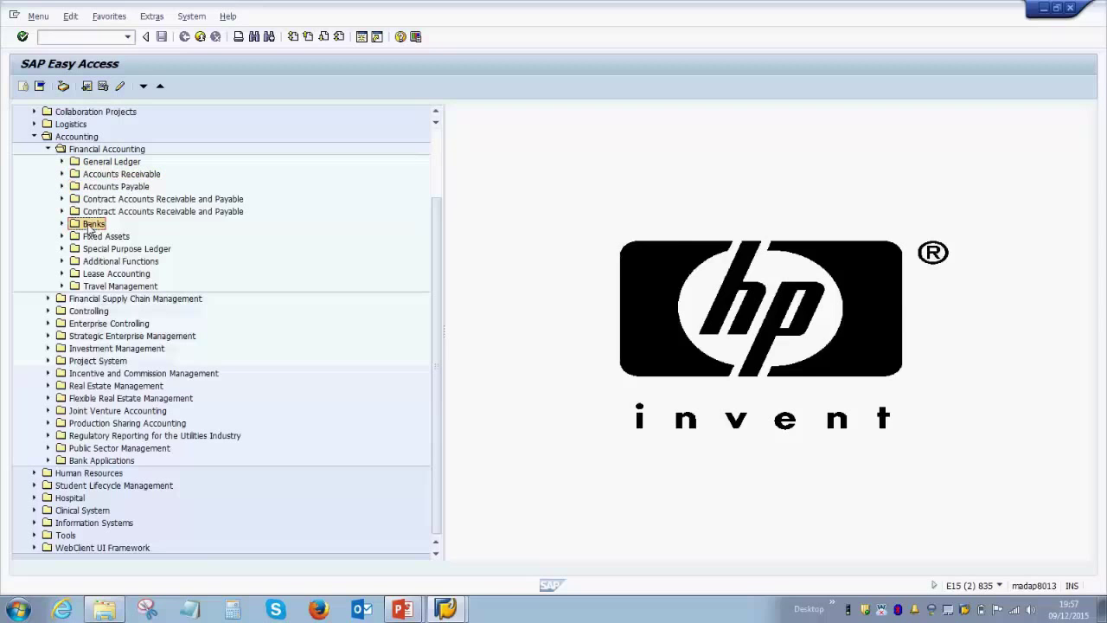
left_click(93, 239)
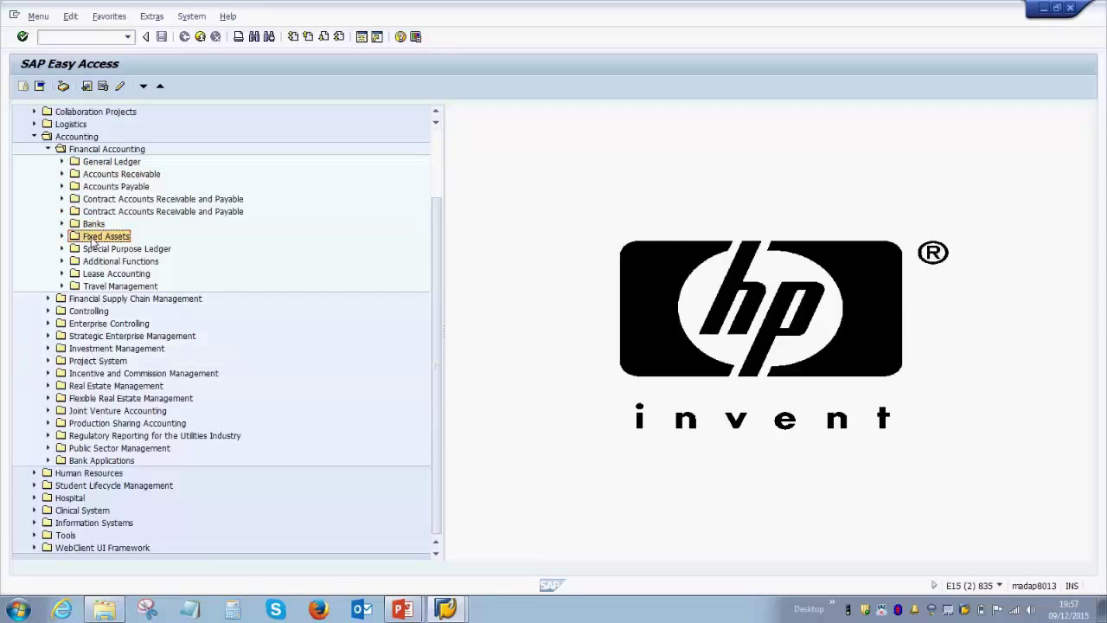
left_click(62, 174)
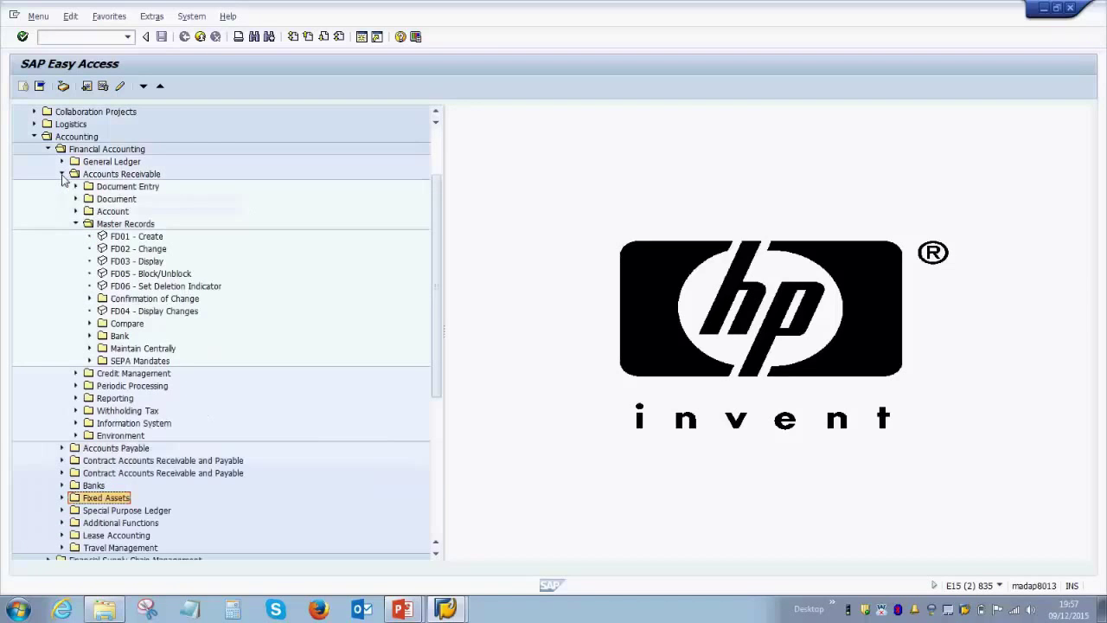
left_click(133, 188)
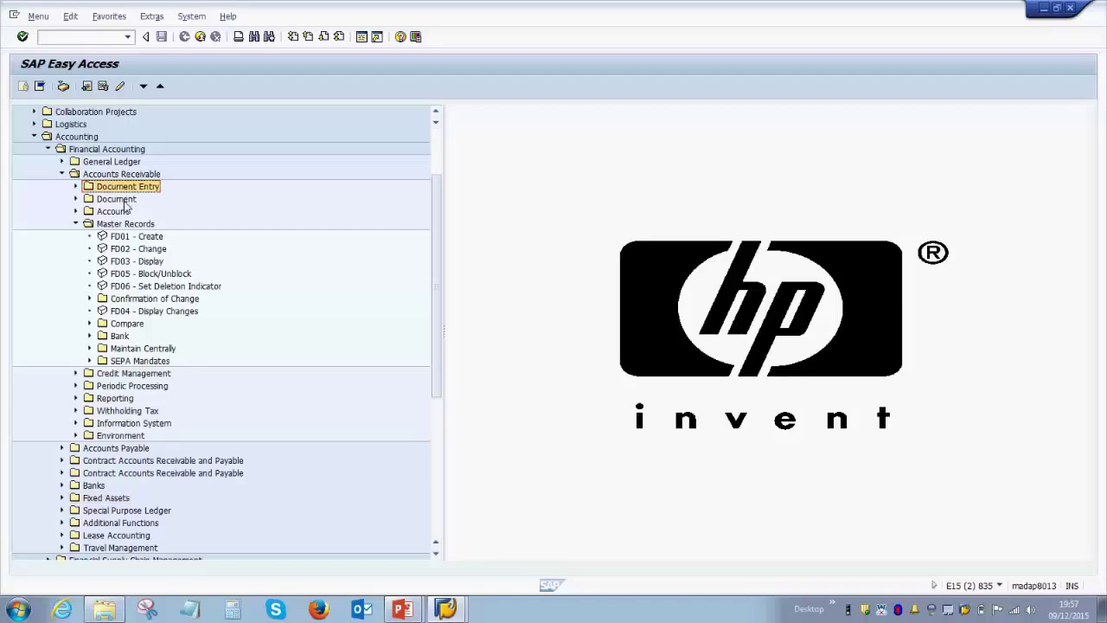
left_click(125, 201)
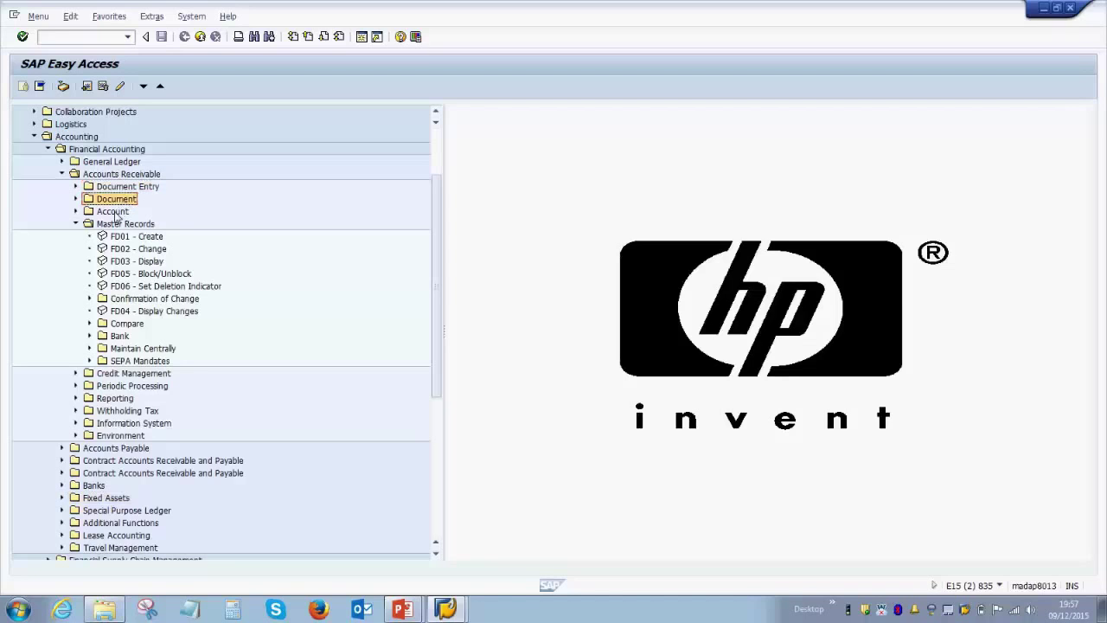
left_click(116, 215)
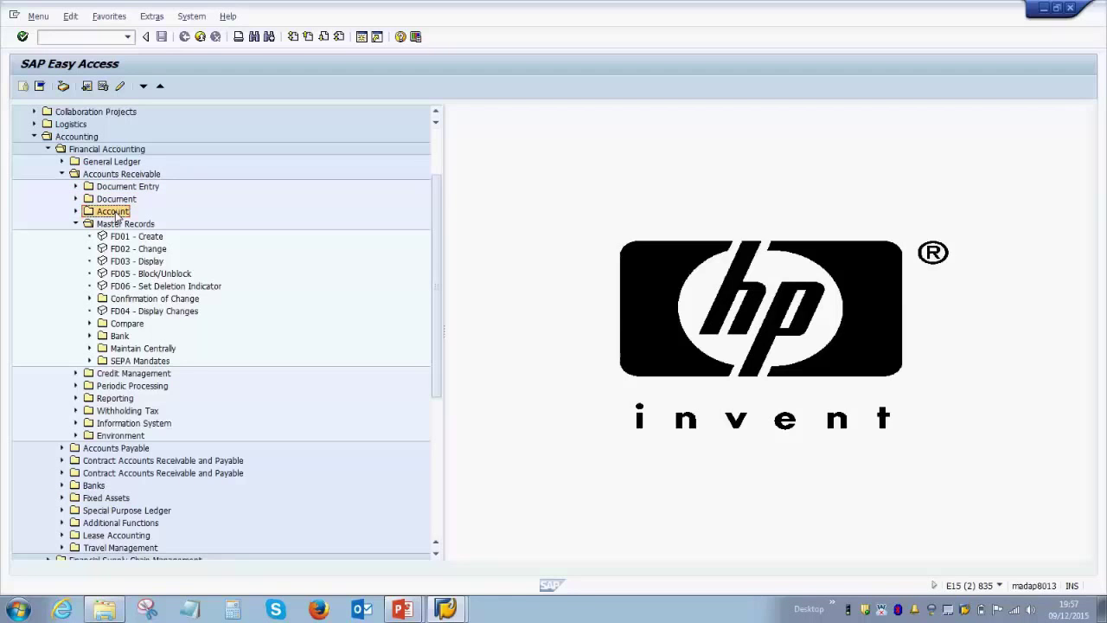
left_click(111, 225)
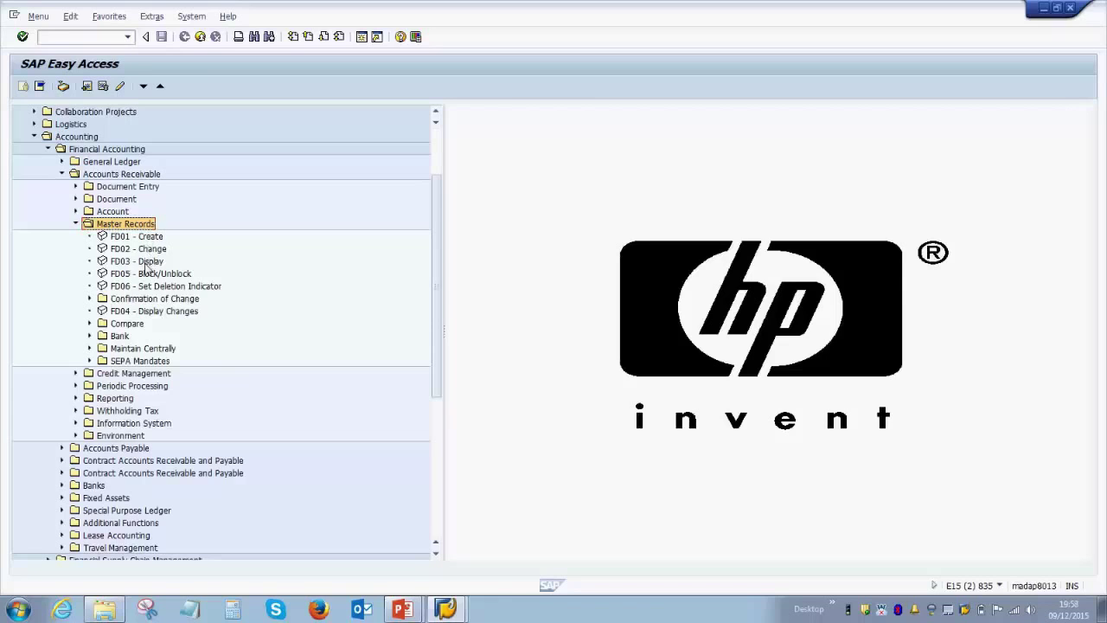
left_click(146, 263)
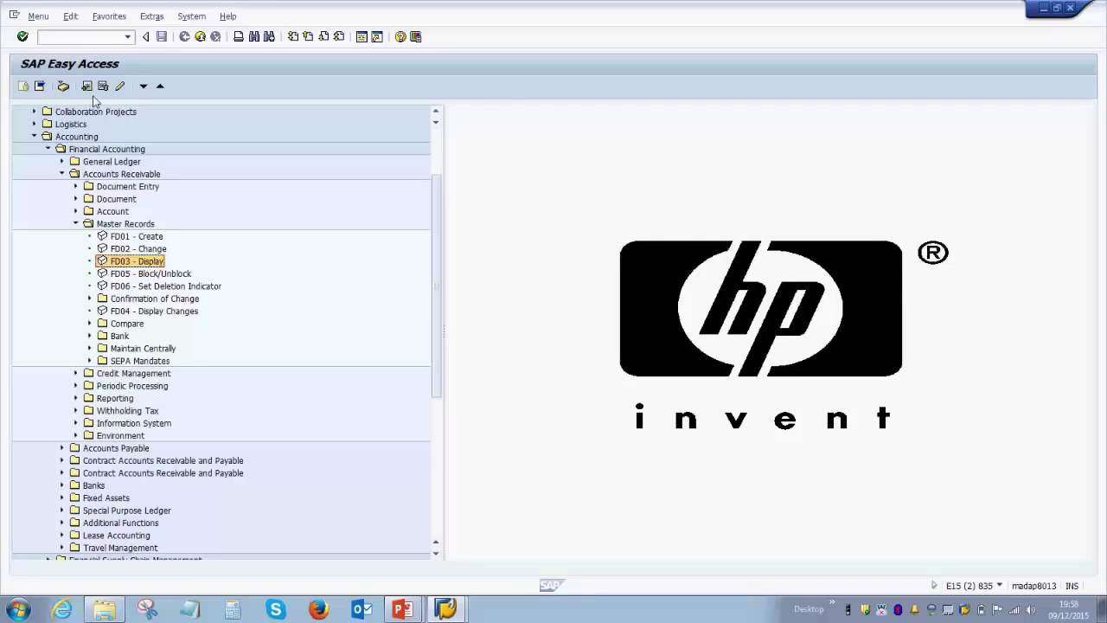
left_click(85, 37)
- Launch FD03 customer display and bring up the customer number search help for company code 1000
double_click(132, 261)
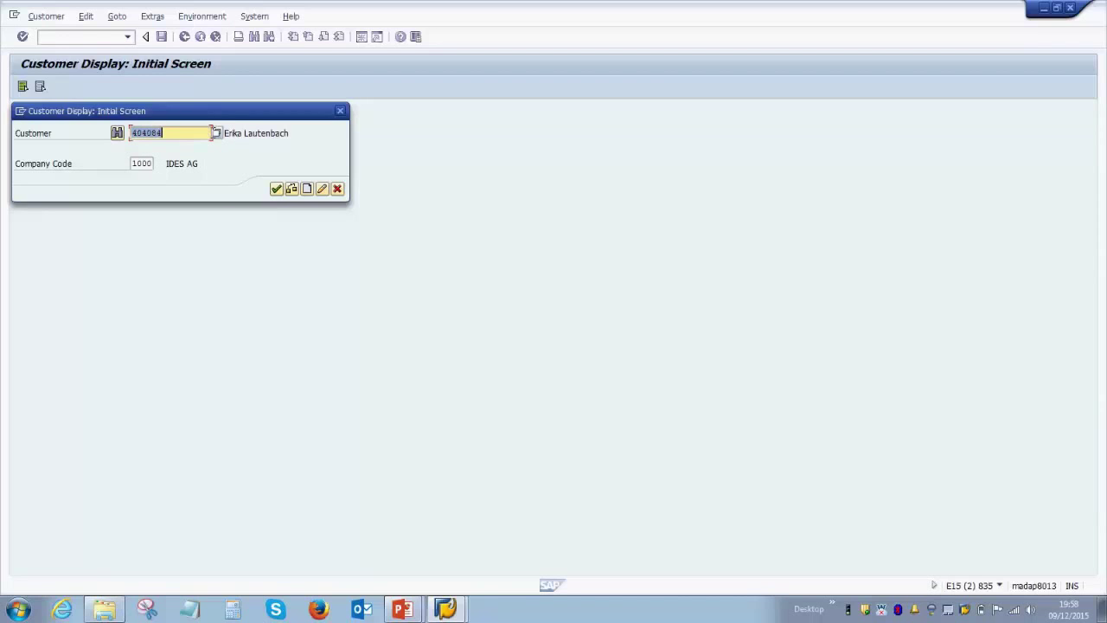
left_click(217, 135)
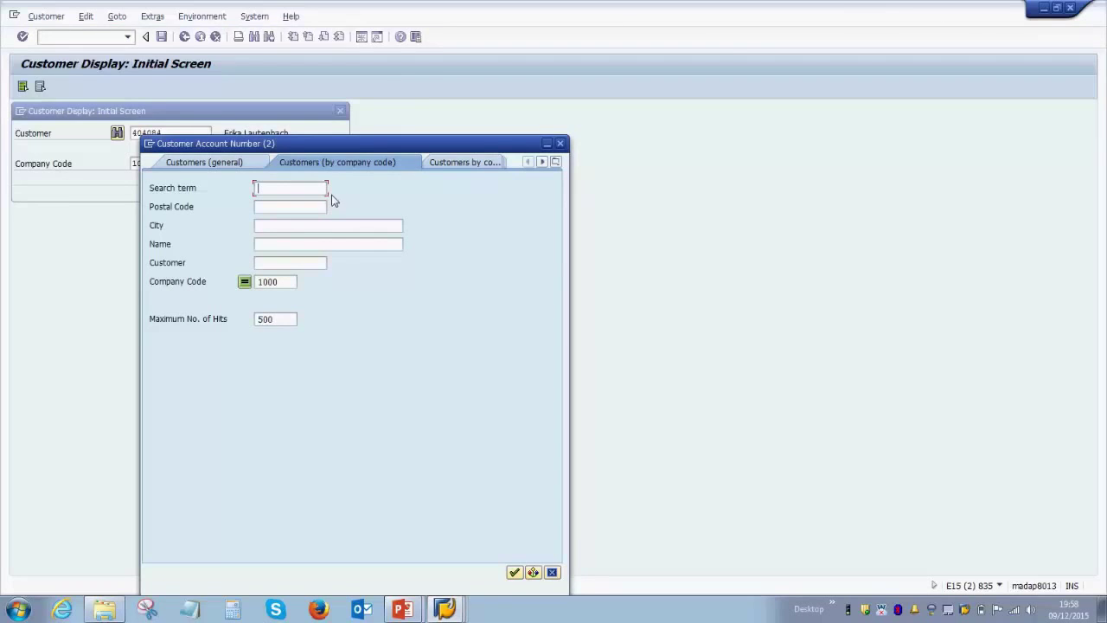
- Search company code 1000 customers by a wildcard pattern on part of the customer's name
left_click(302, 245)
type("*Erika*")
left_click(514, 572)
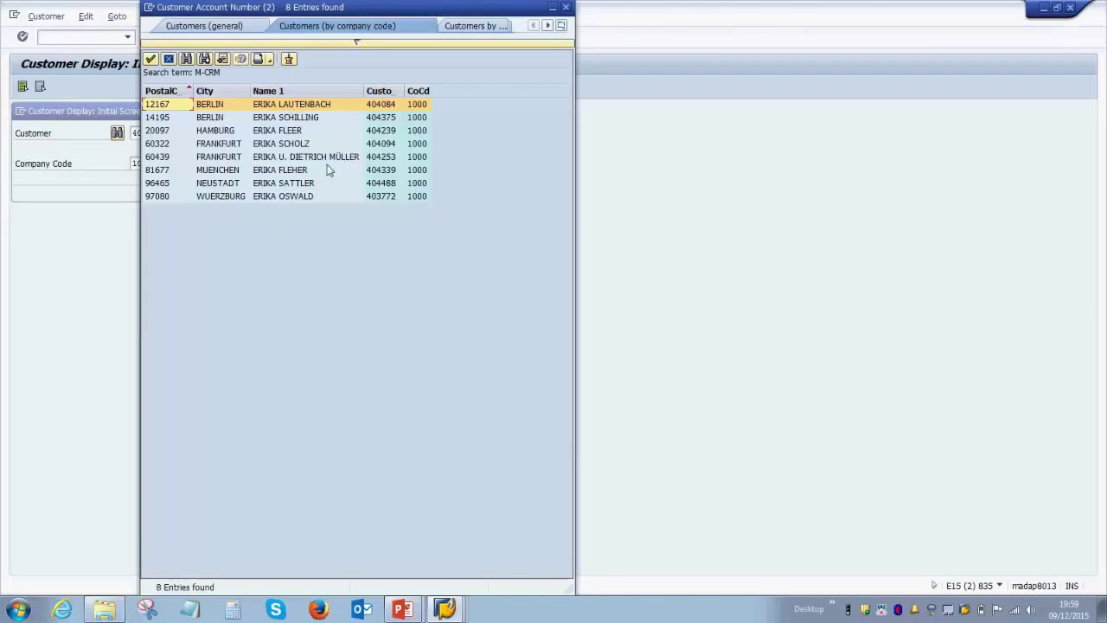
- Browse the eight matching customers and take the first one into the Customer field
left_click(277, 121)
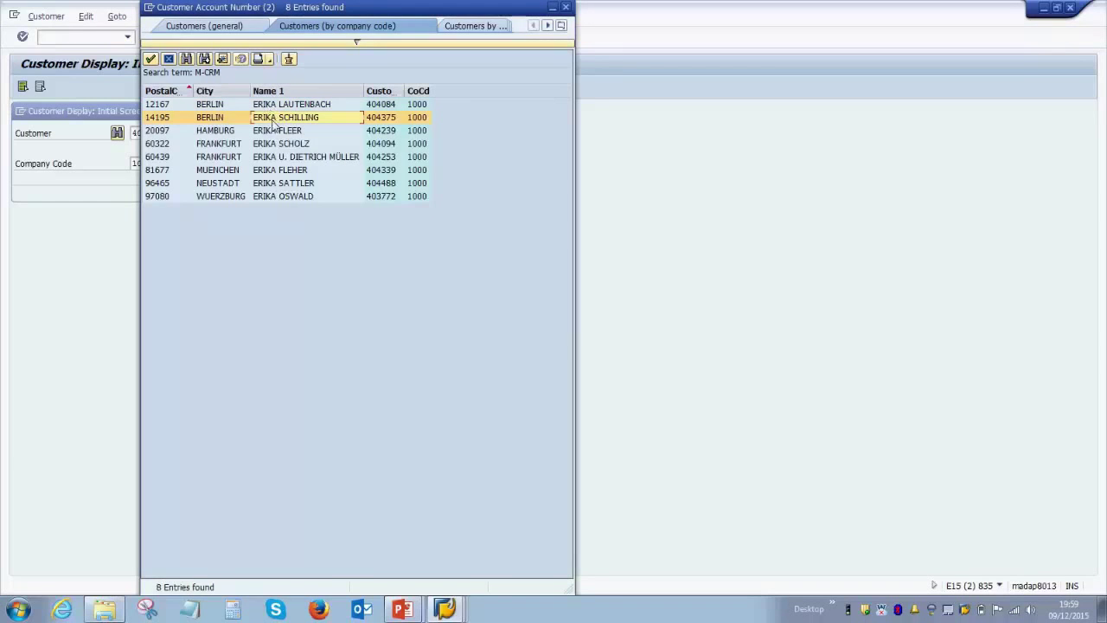
left_click(275, 130)
left_click(272, 145)
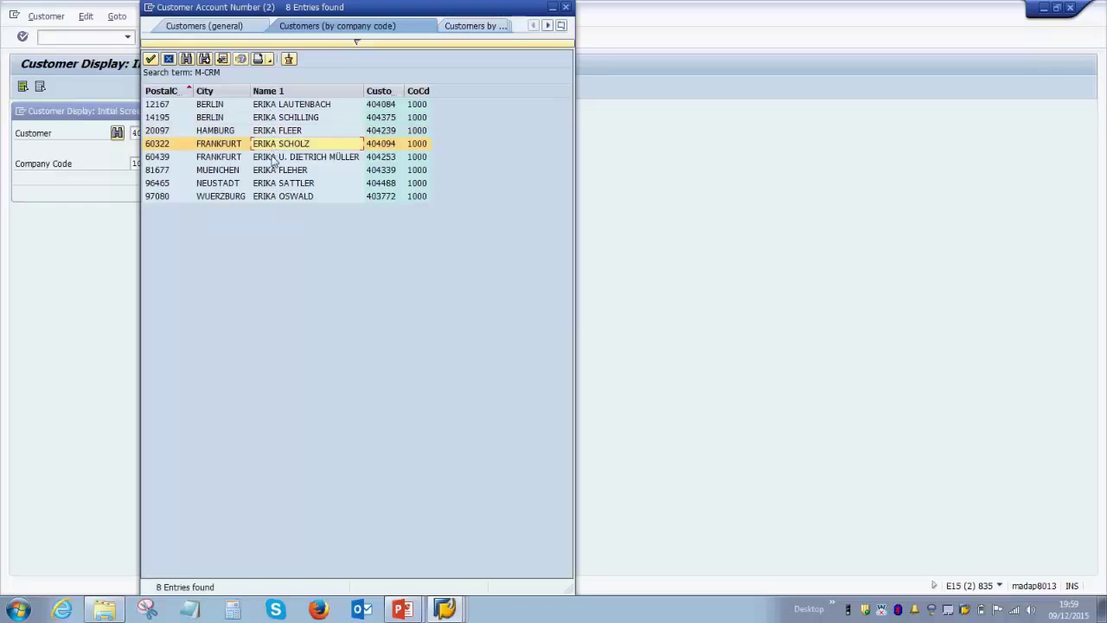
left_click(273, 158)
left_click(273, 170)
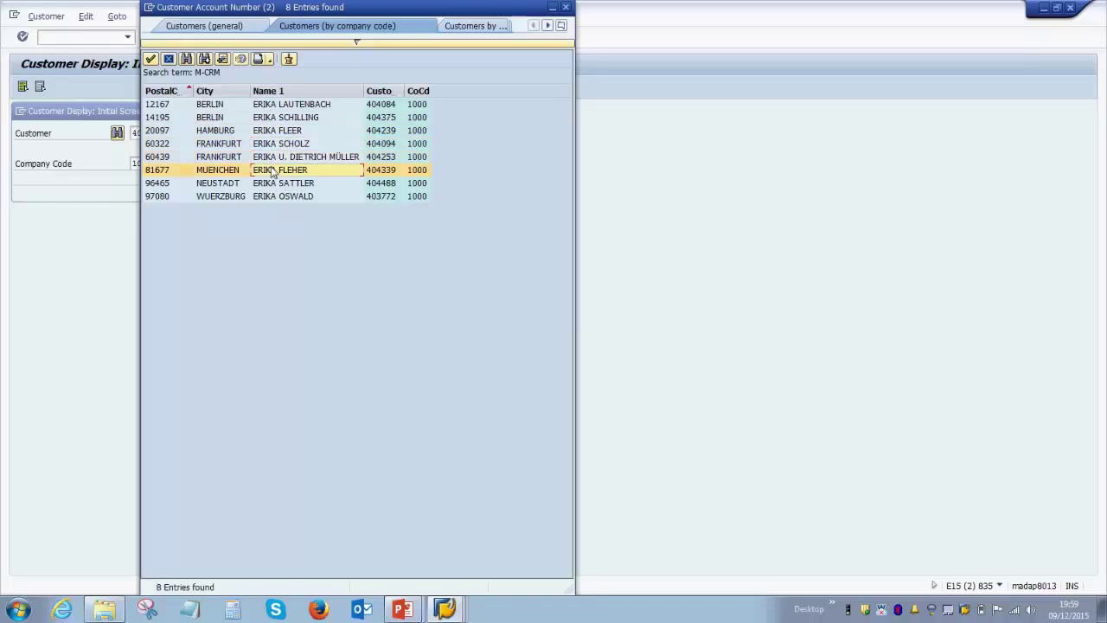
double_click(286, 110)
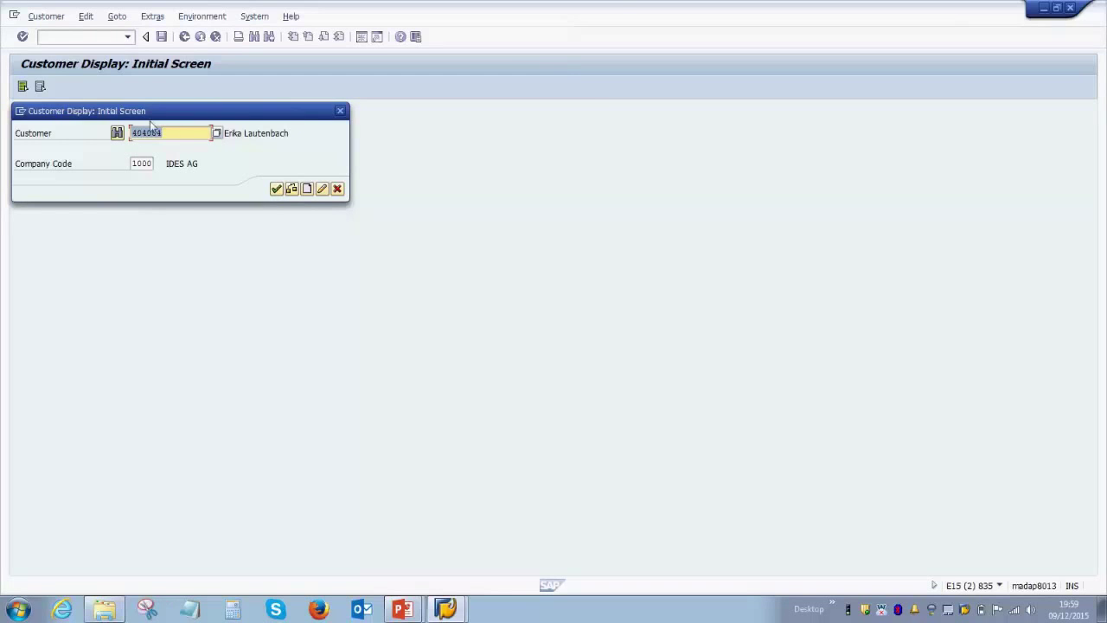
- Show the customer's General Data and review its address, city BERLIN and country DE
left_click(173, 132)
left_click(276, 189)
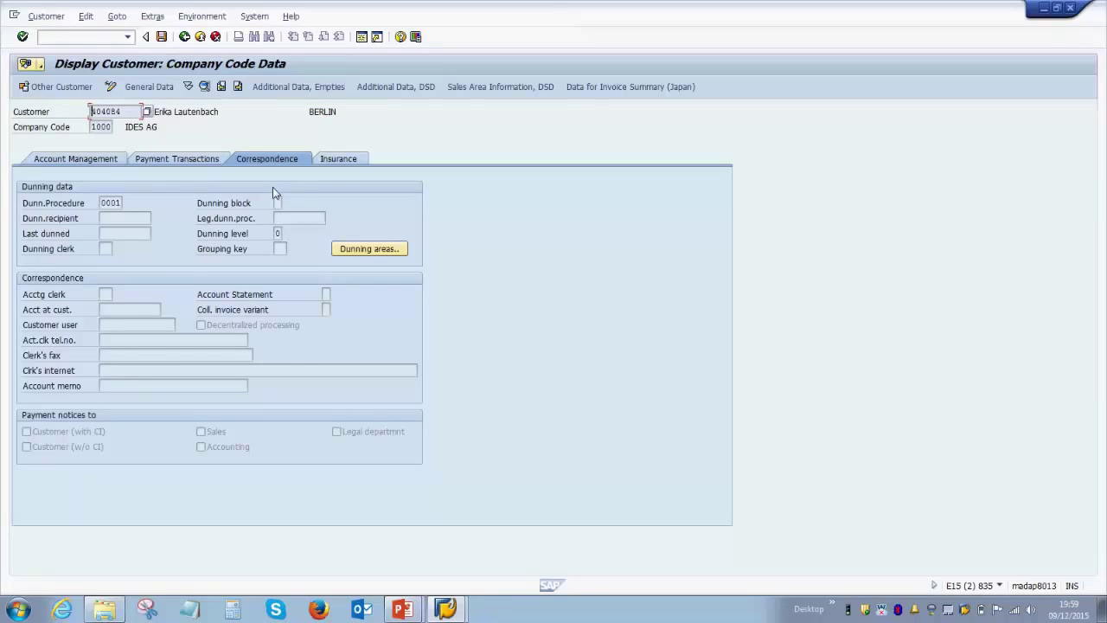
left_click(159, 93)
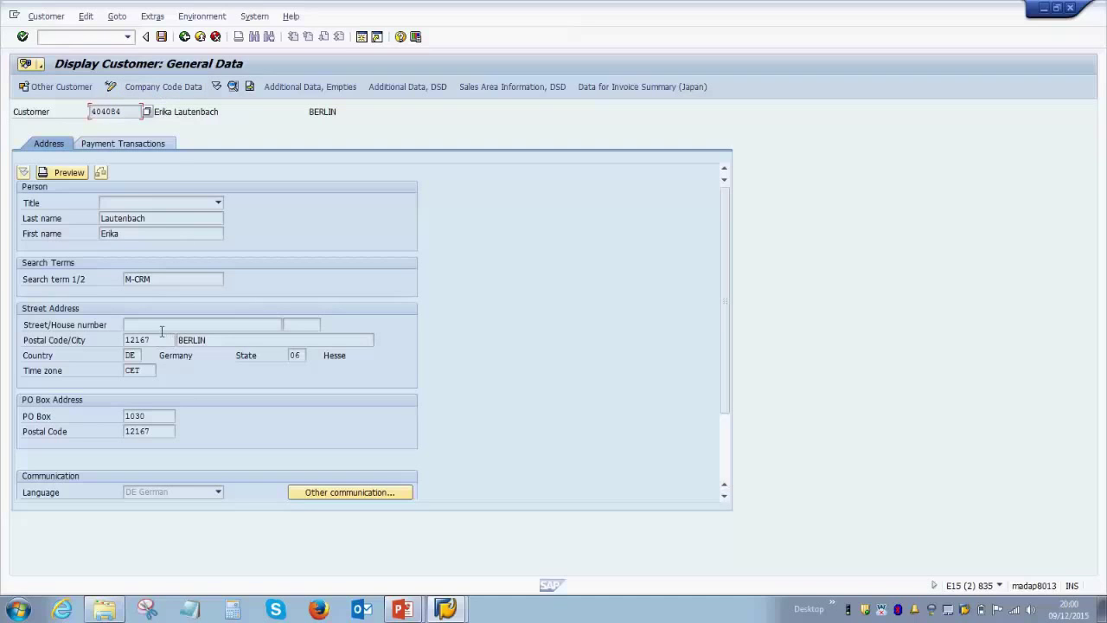
left_click(212, 340)
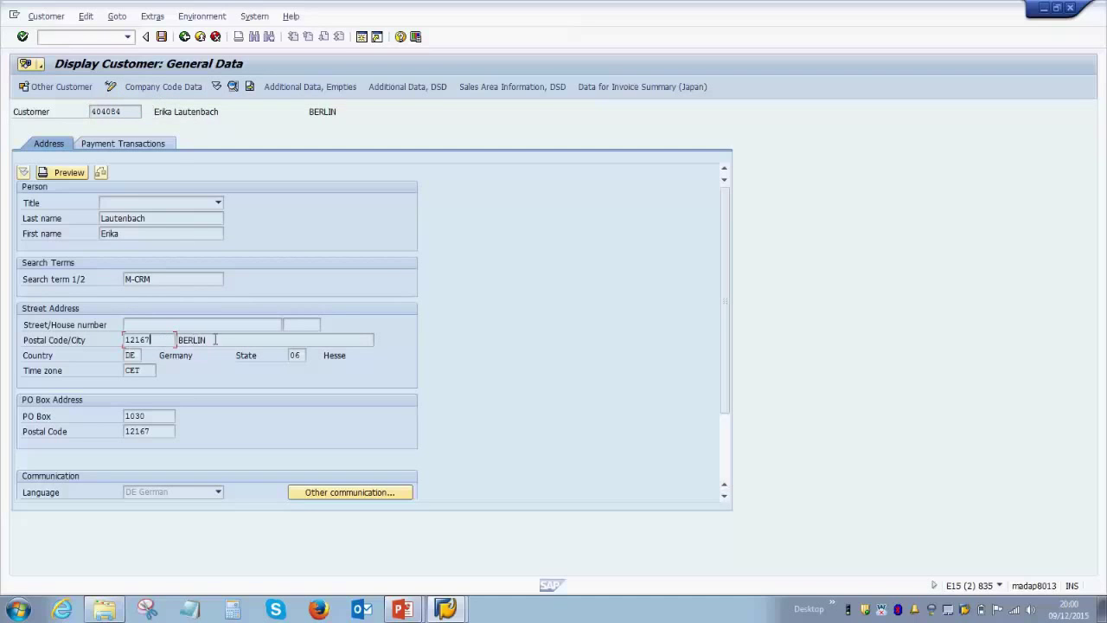
left_click(132, 355)
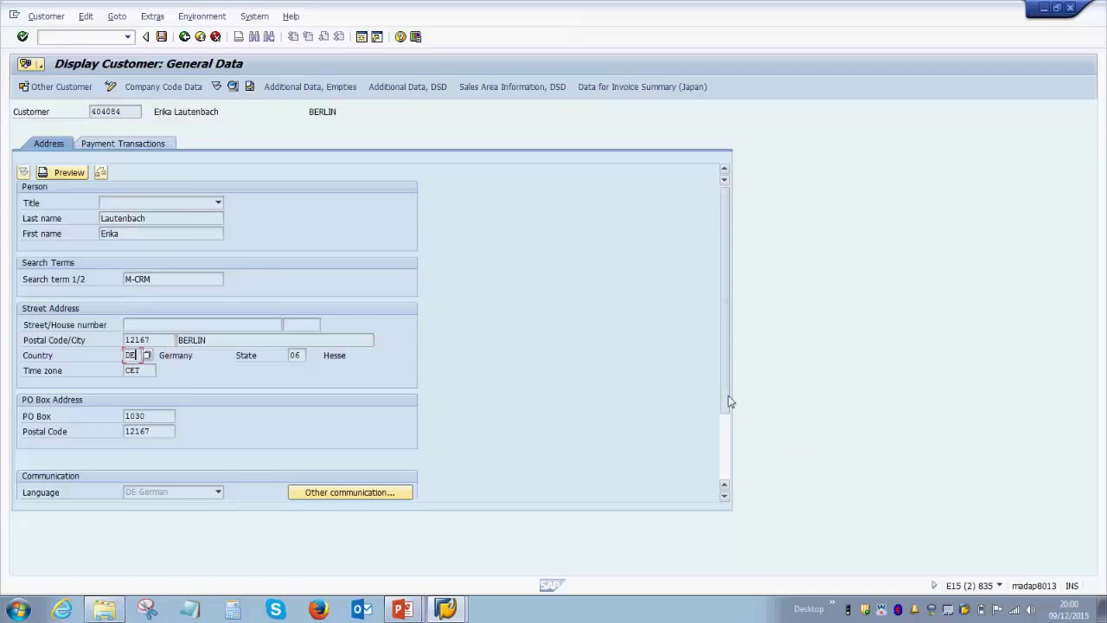
scroll(731, 402, "down", 3)
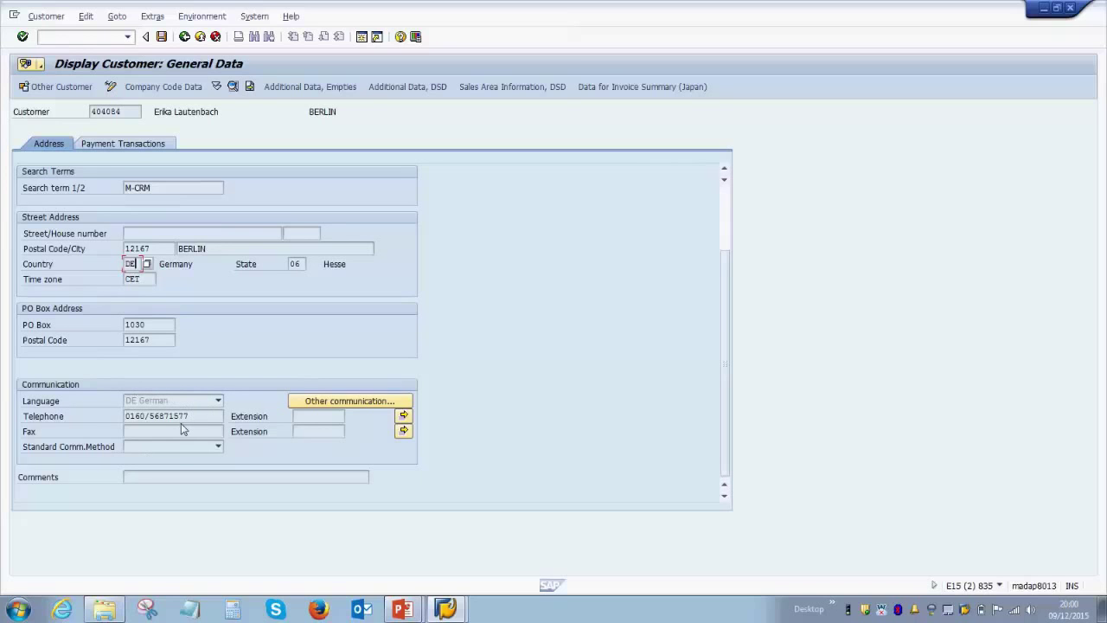
left_click_drag(724, 305, 683, 214)
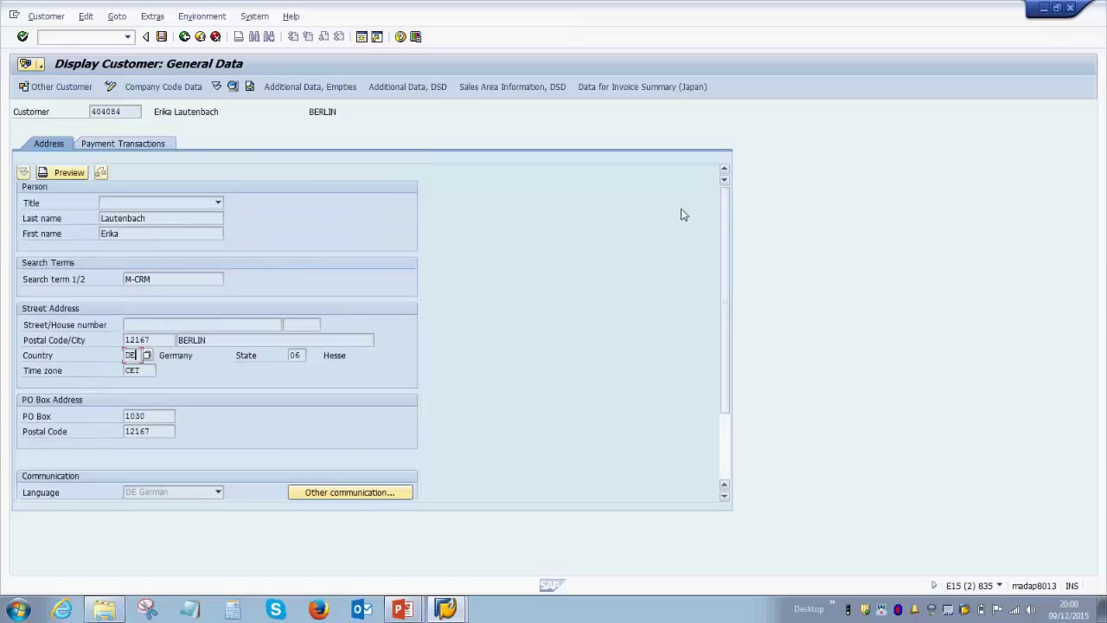
- Check the customer's bank details, then go back to the company code 1000 data
left_click(131, 145)
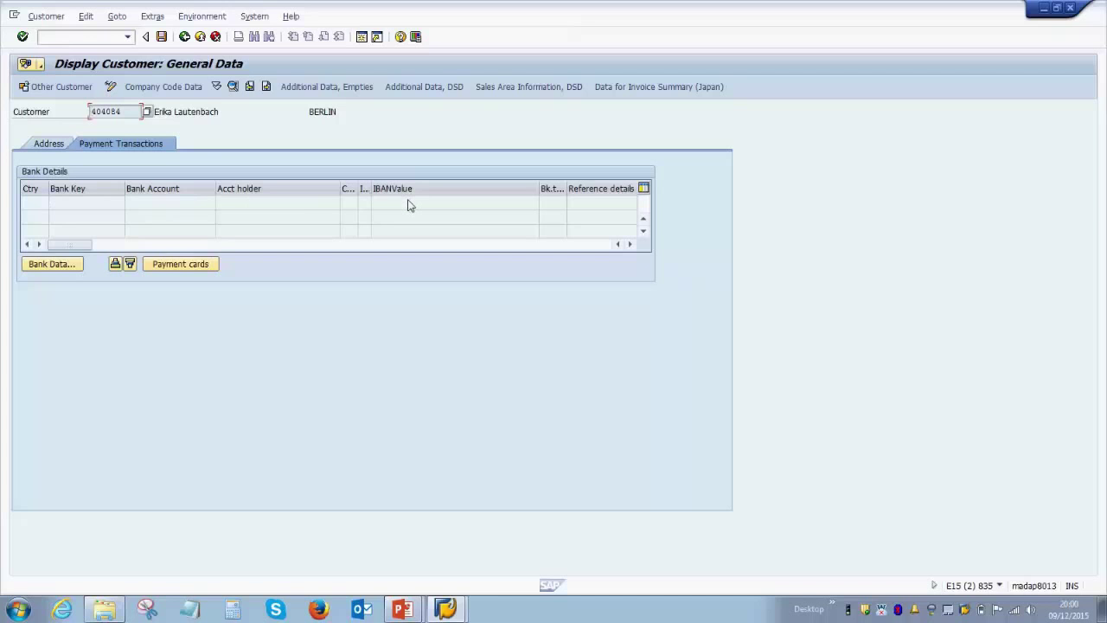
left_click(183, 91)
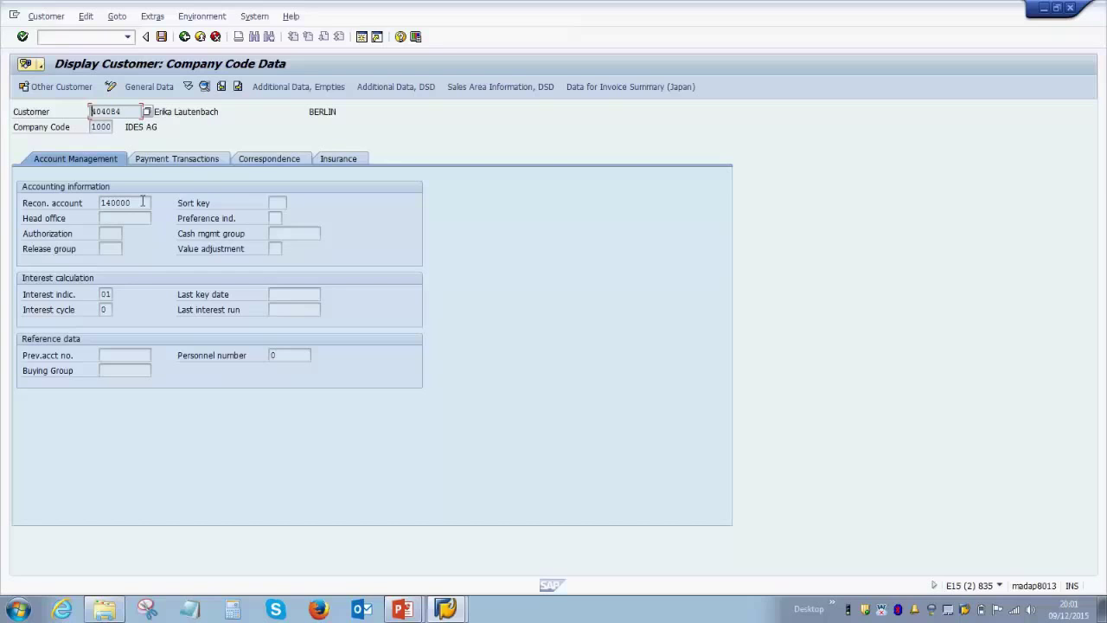
- Highlight the reconciliation account value 140000 in the company code data
left_click_drag(143, 201, 96, 201)
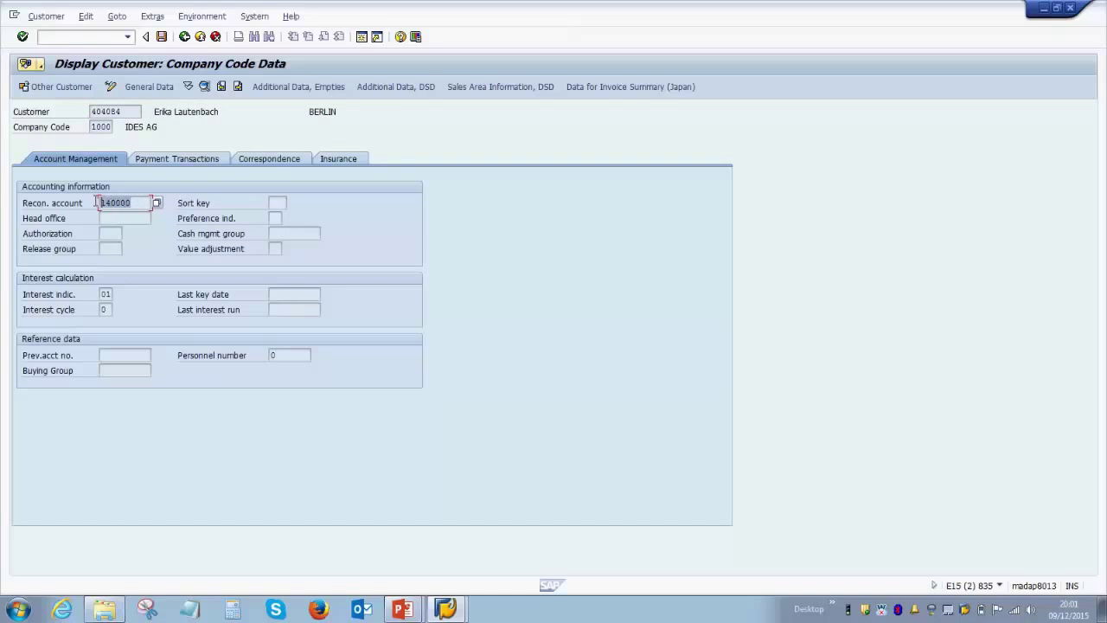
left_click(97, 202)
left_click_drag(143, 202, 101, 202)
left_click(100, 203)
- Show the company code payment transactions: terms of payment blank, payment method E
left_click(239, 89)
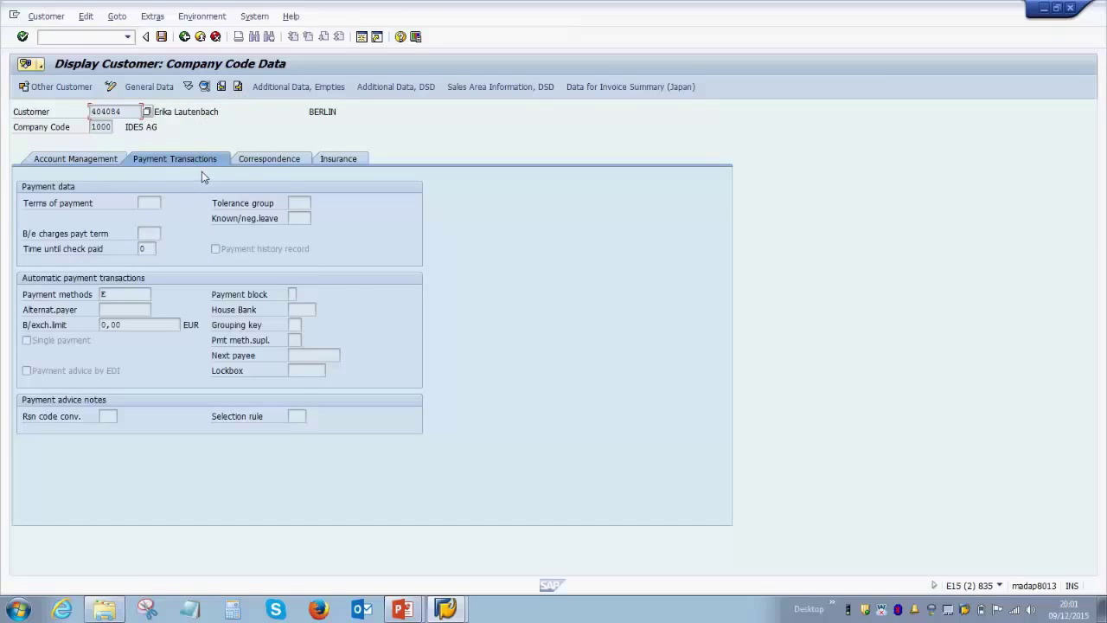
left_click(152, 202)
left_click(122, 292)
left_click(160, 203)
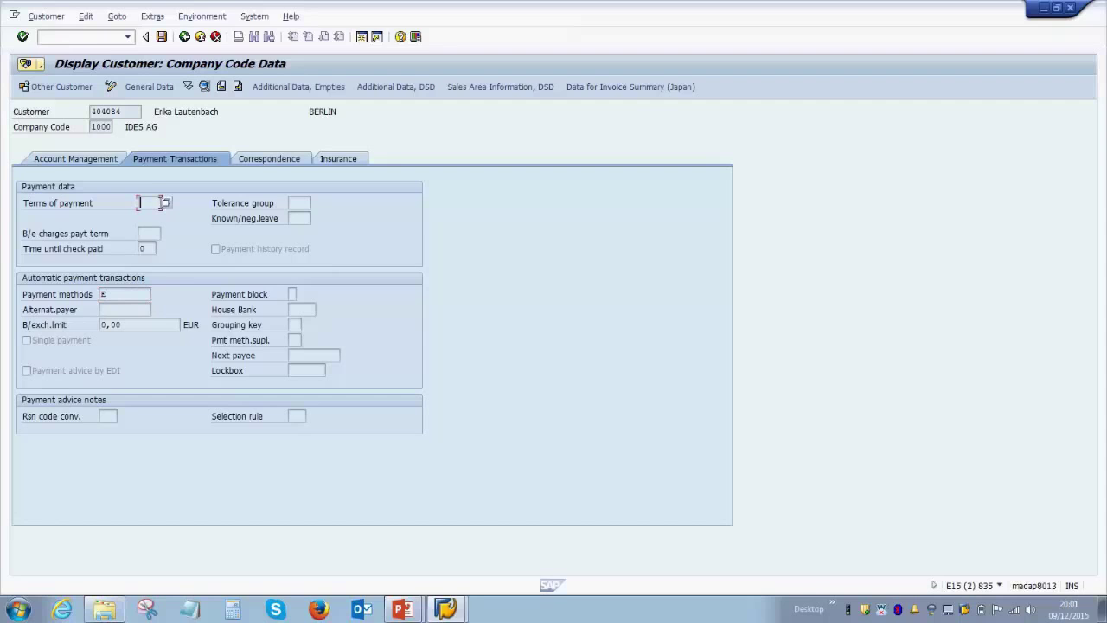
- Put the customer in change mode and list the 236 available terms of payment
left_click(112, 91)
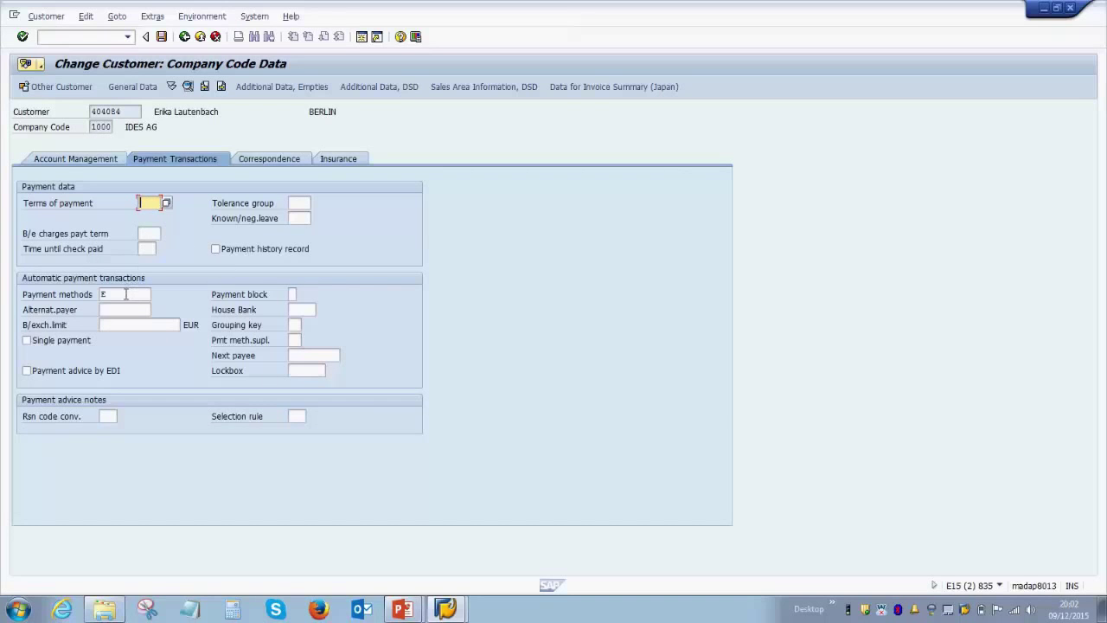
left_click(128, 294)
left_click(127, 309)
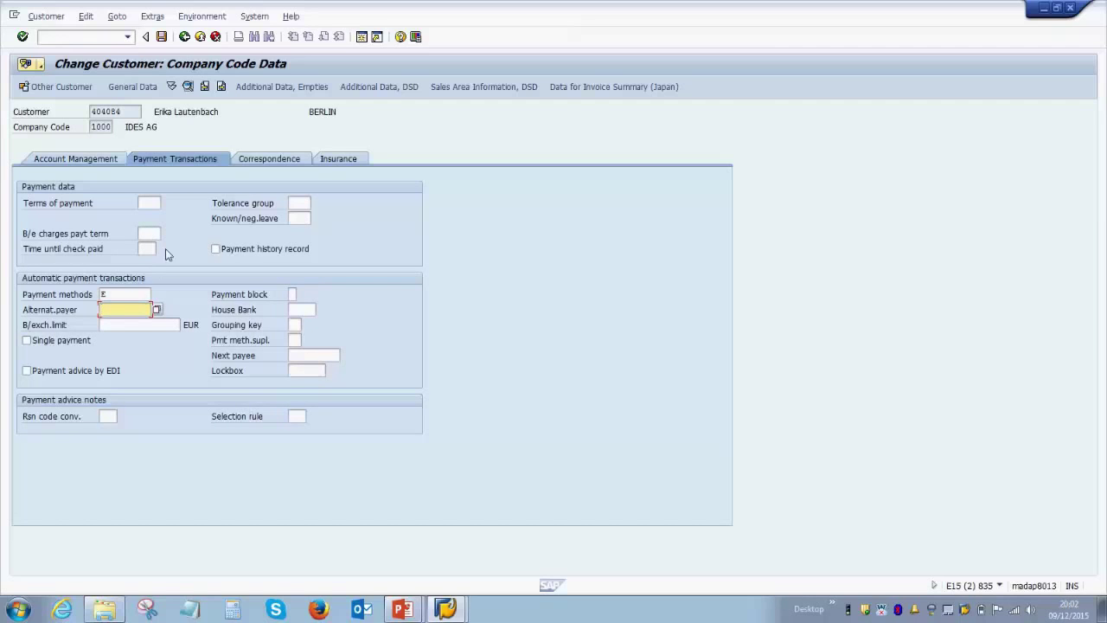
left_click(149, 203)
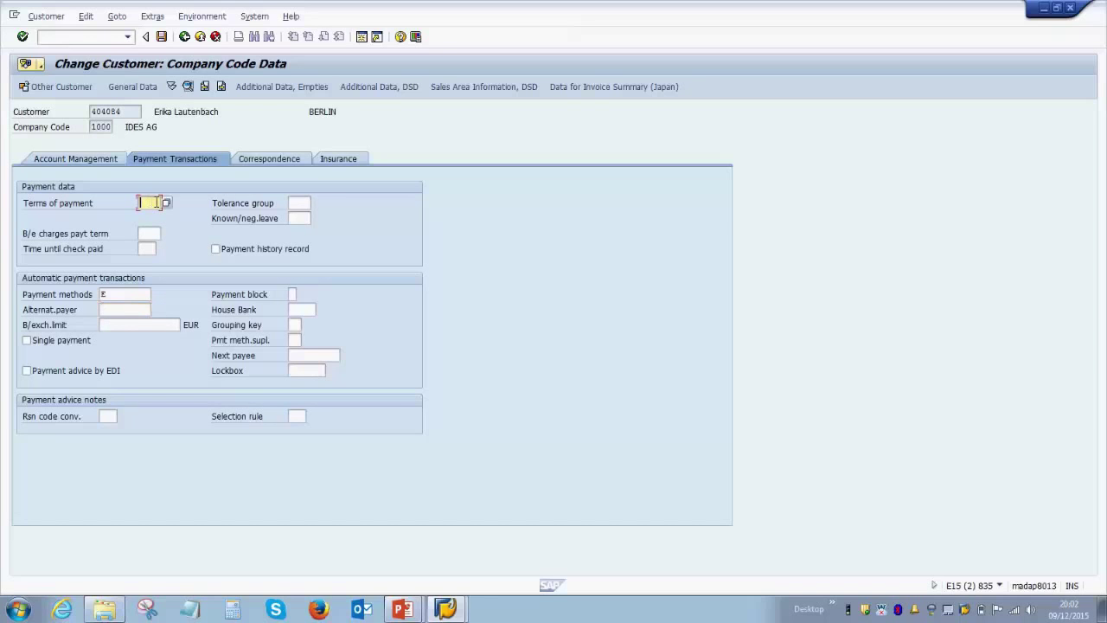
left_click(167, 202)
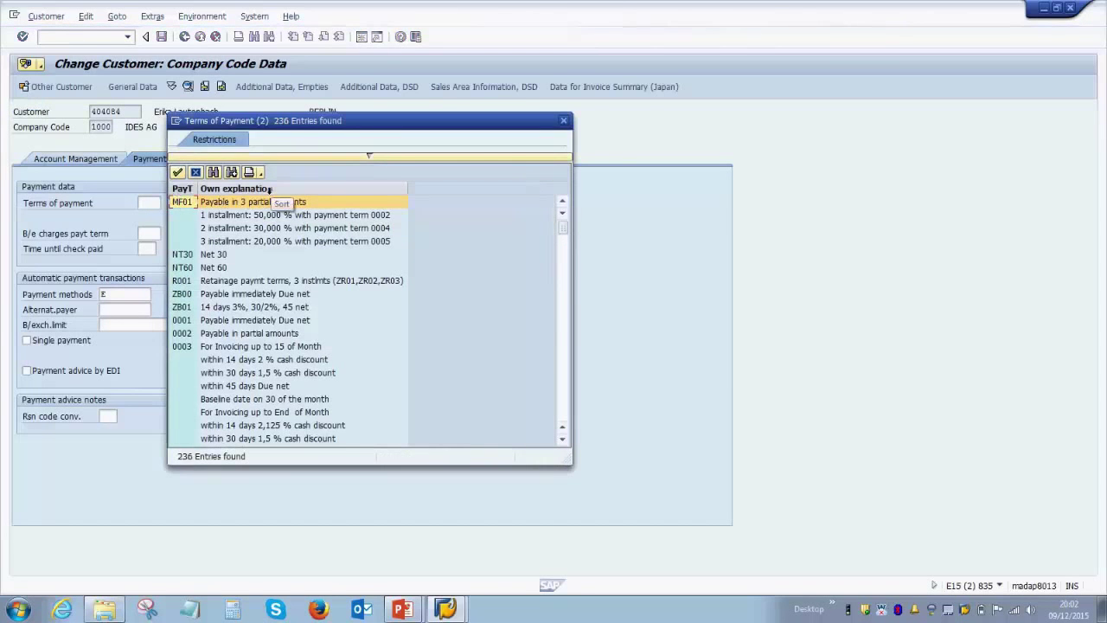
- Choose payment term 0014 (within 10 days 5 % cash discount) for the customer
scroll(294, 246, "down", 3)
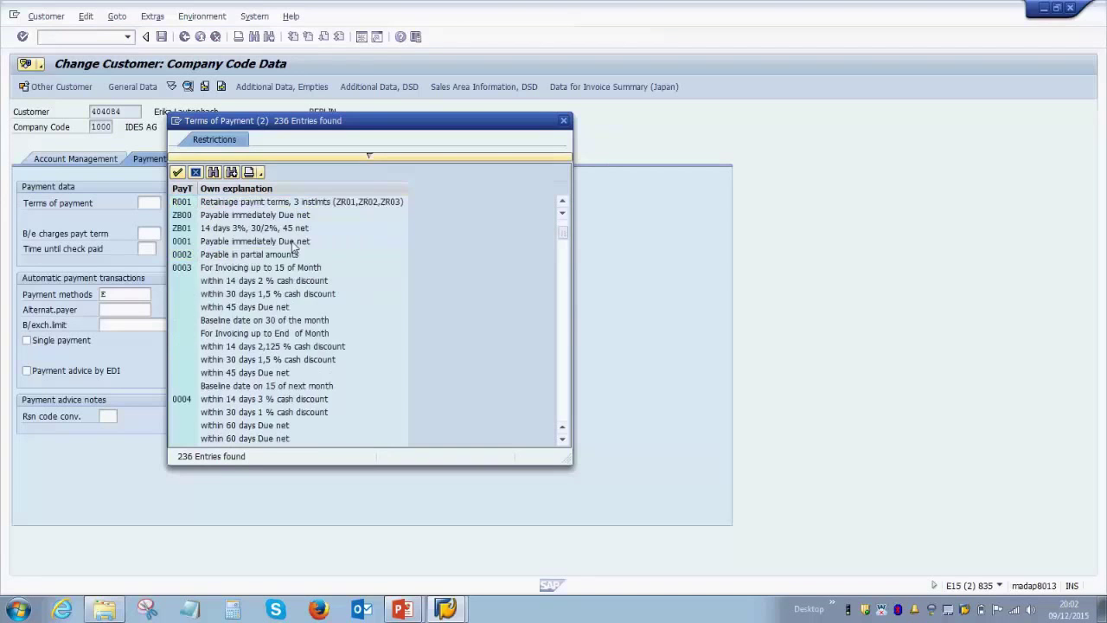
scroll(293, 245, "down", 7)
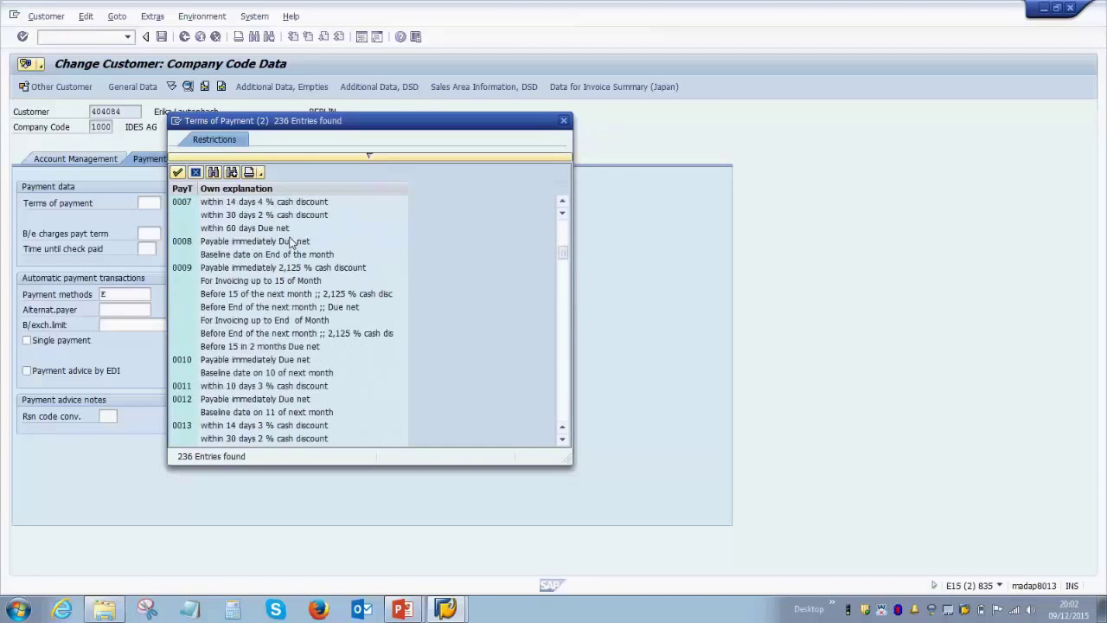
scroll(291, 243, "down", 6)
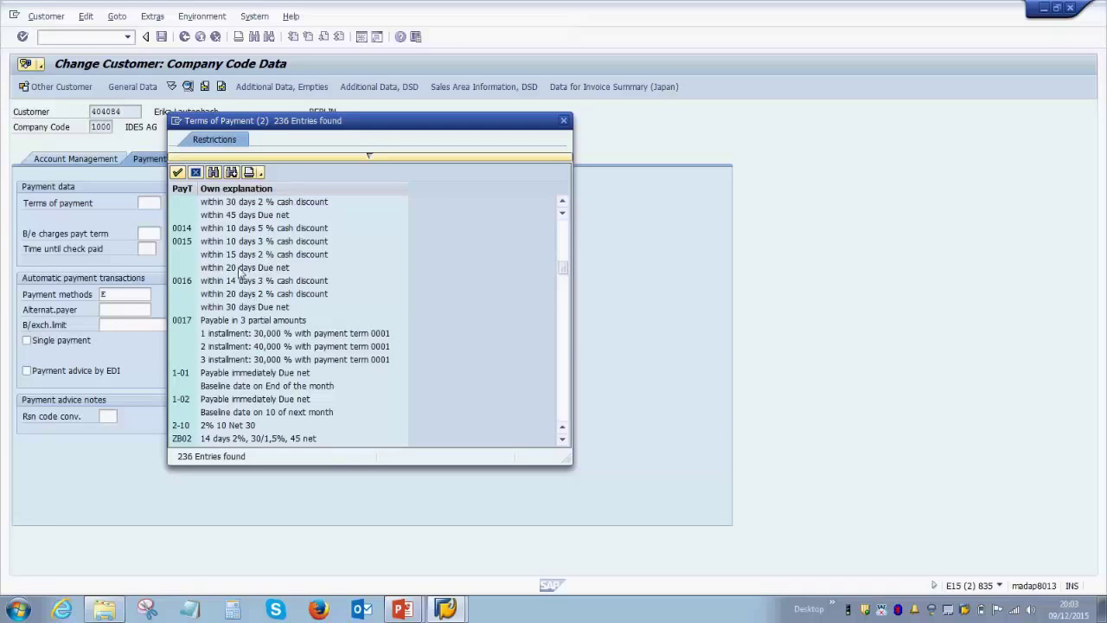
left_click(234, 230)
left_click(189, 230)
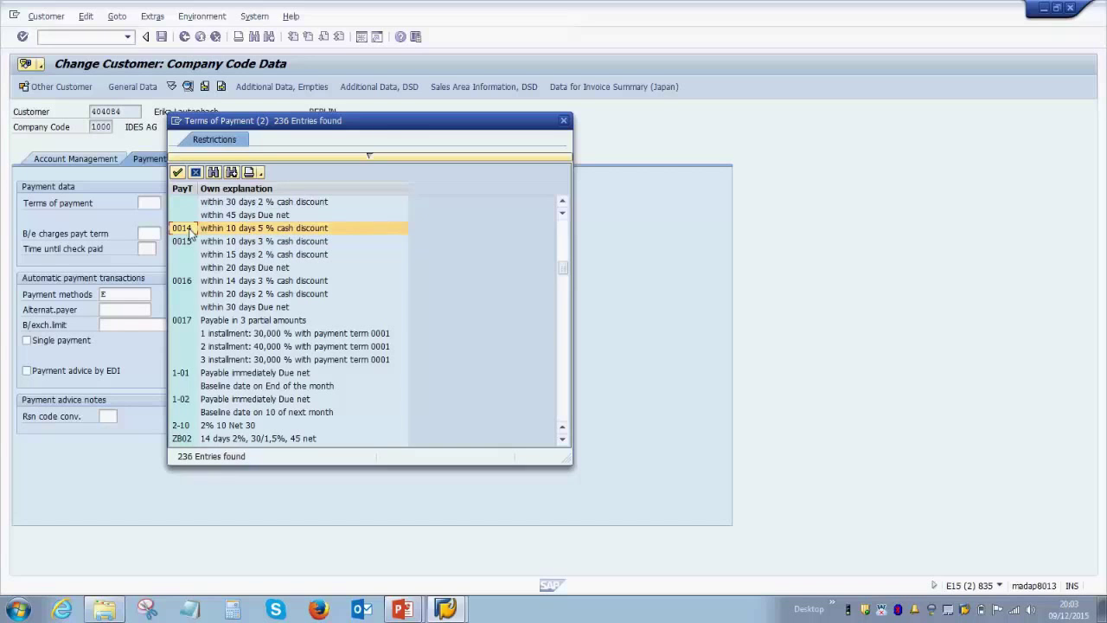
double_click(189, 230)
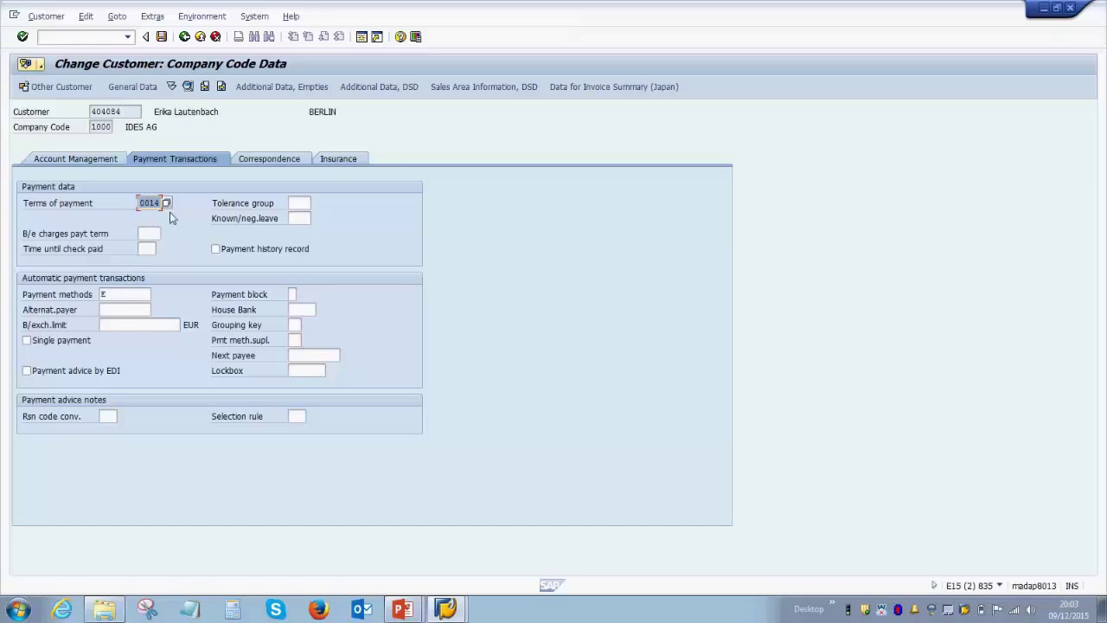
- Save the customer's new 0014 terms of payment
left_click(161, 37)
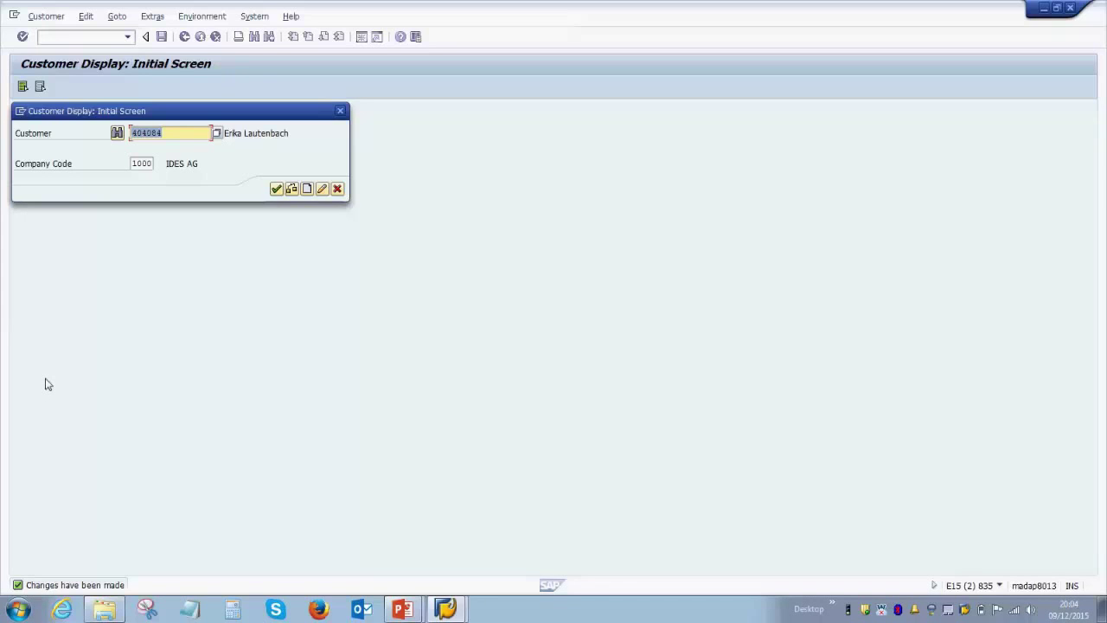
- Reopen the customer's company code 1000 payment data in display mode, showing terms of payment 0014
left_click(276, 190)
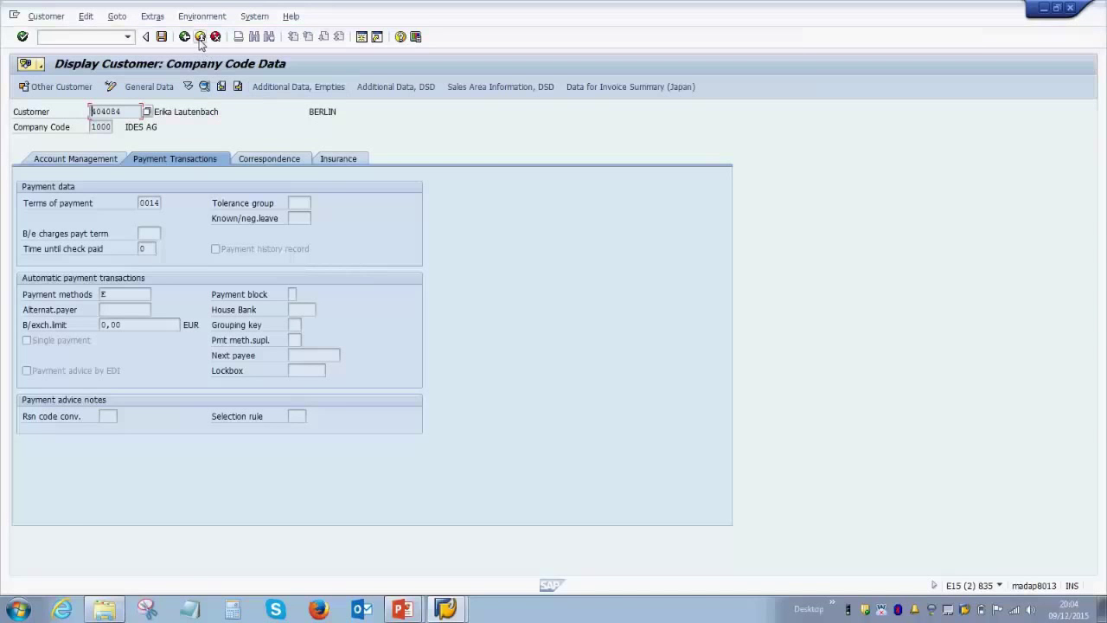
- Return to the Easy Access menu and select FBL5N under Accounts Receivable > Account
left_click(200, 38)
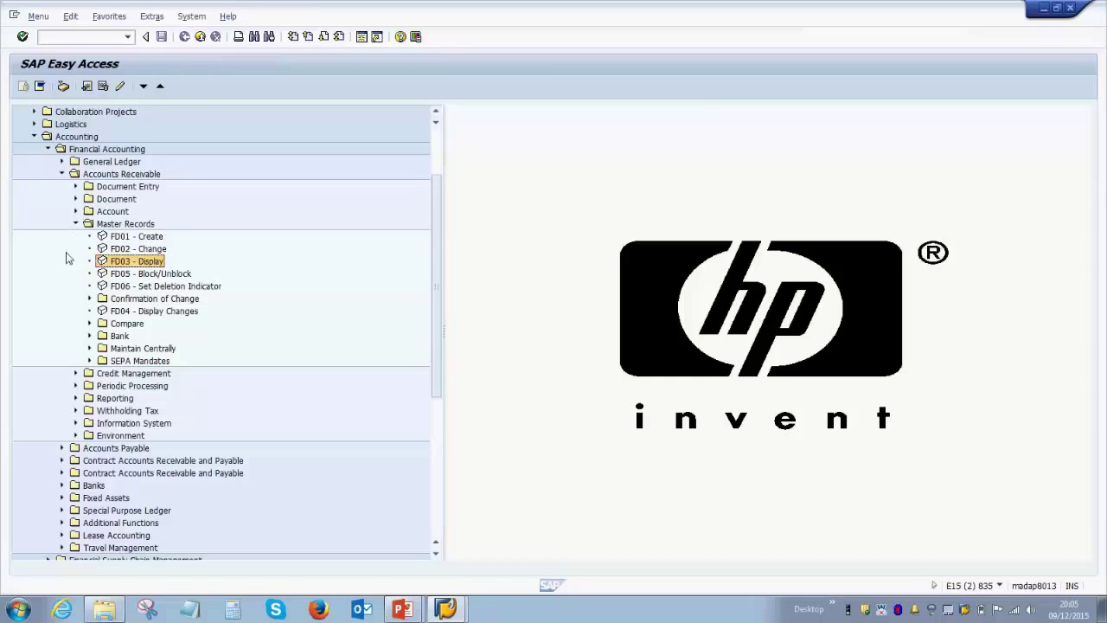
left_click(76, 211)
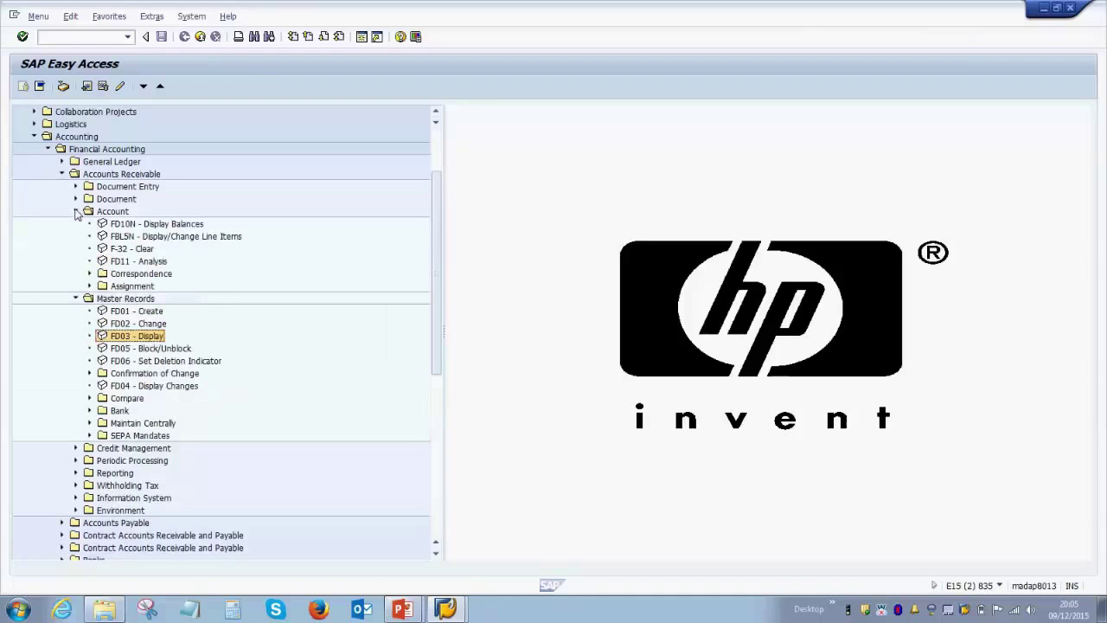
left_click(121, 238)
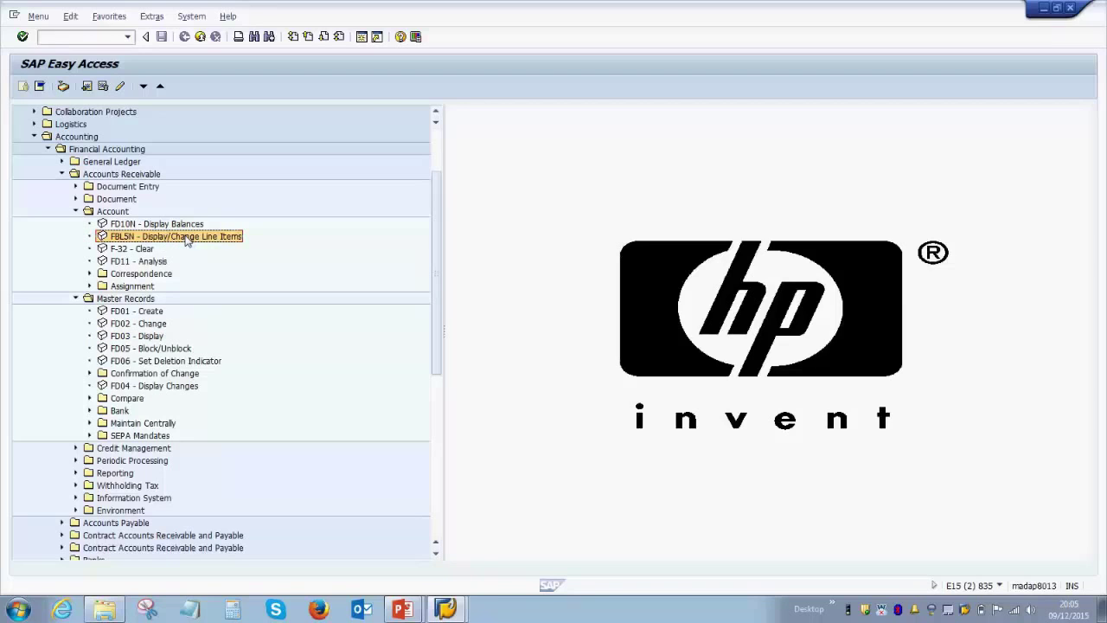
left_click(115, 177)
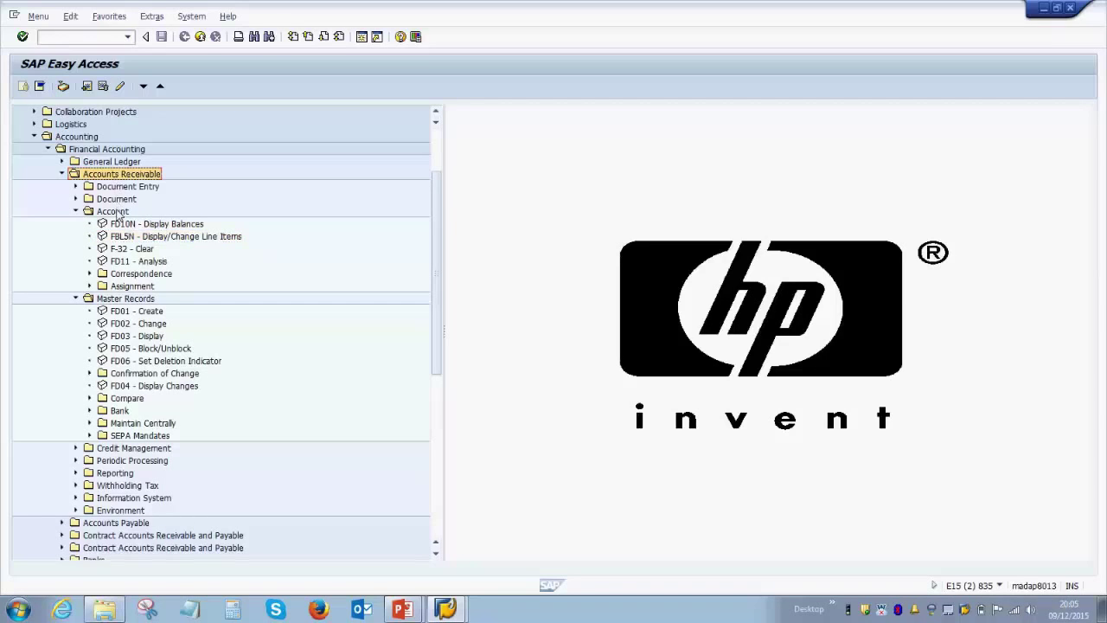
left_click(120, 212)
left_click(168, 239)
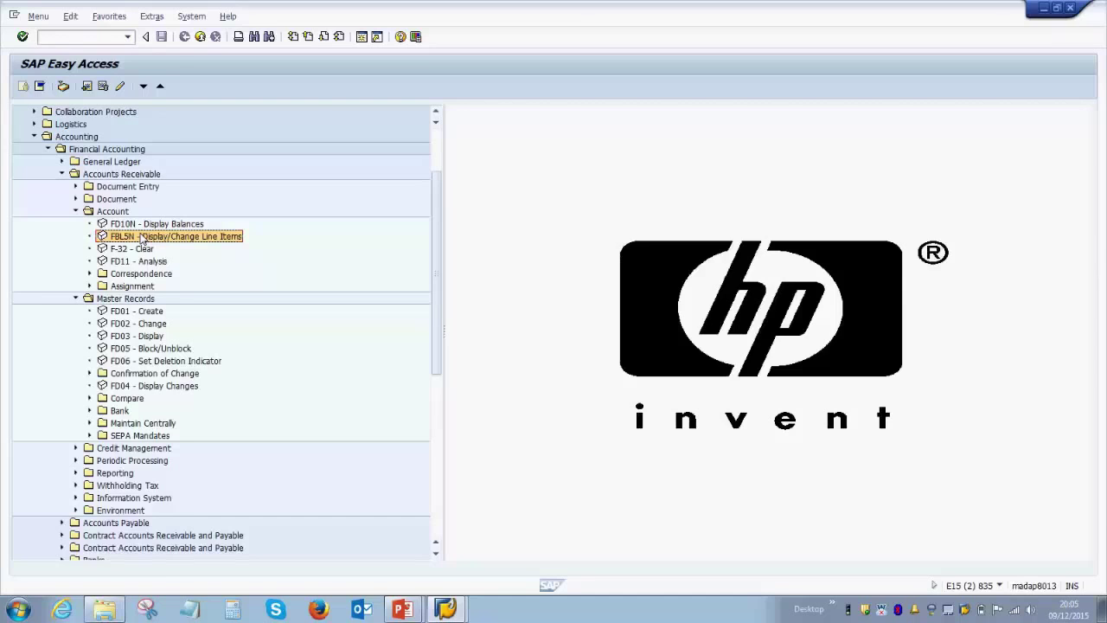
- Launch FBL5N and run the open item list for customer 404084 in company code 1000
double_click(143, 238)
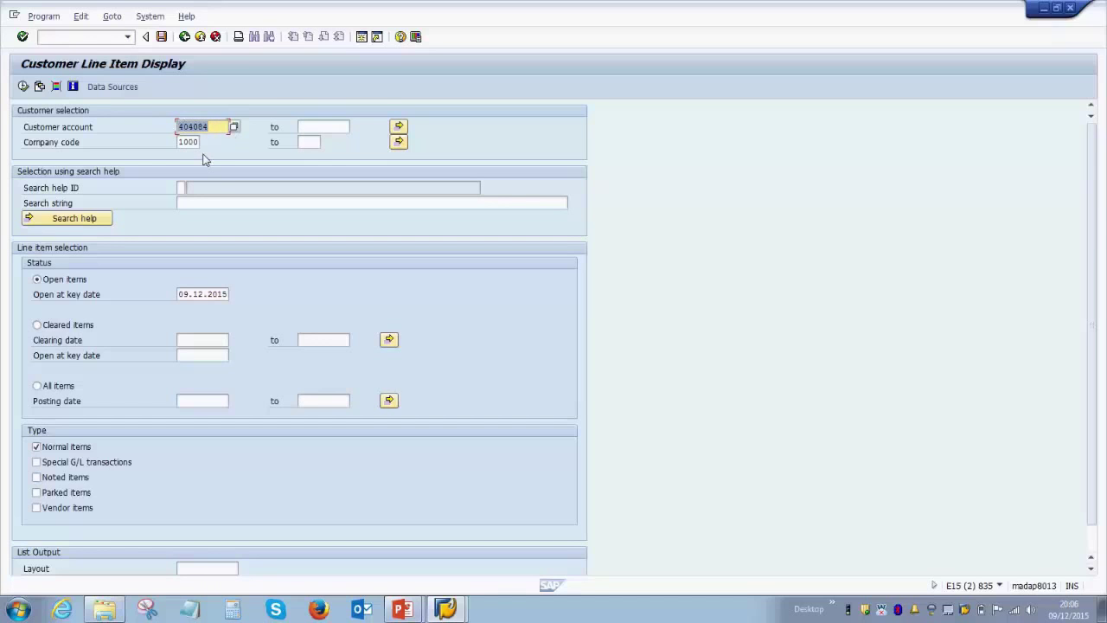
left_click(23, 88)
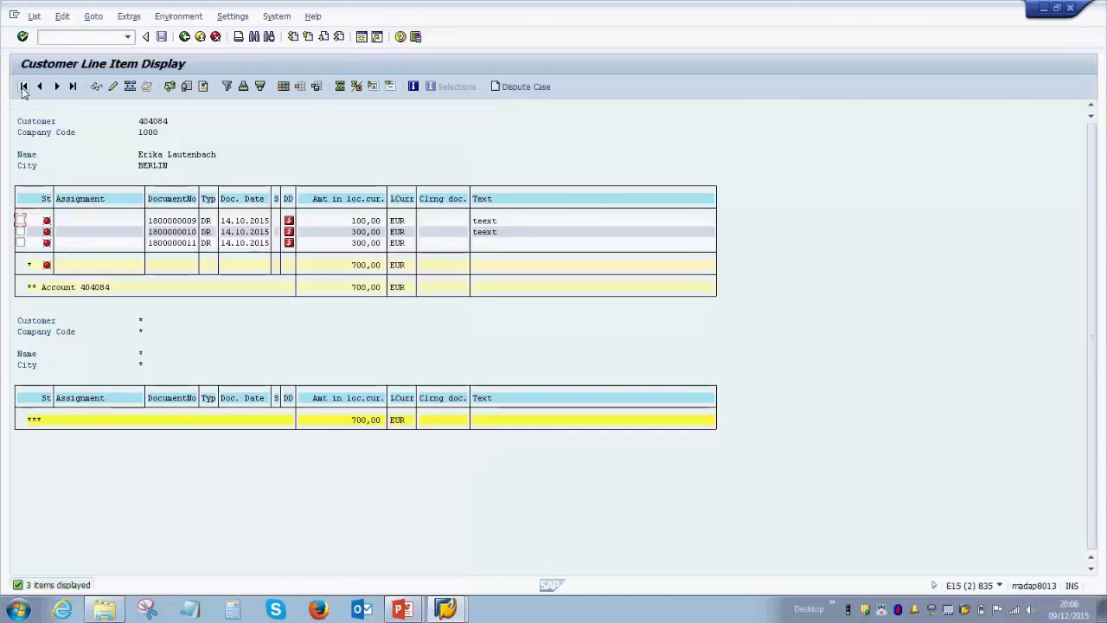
mouse_move(291, 221)
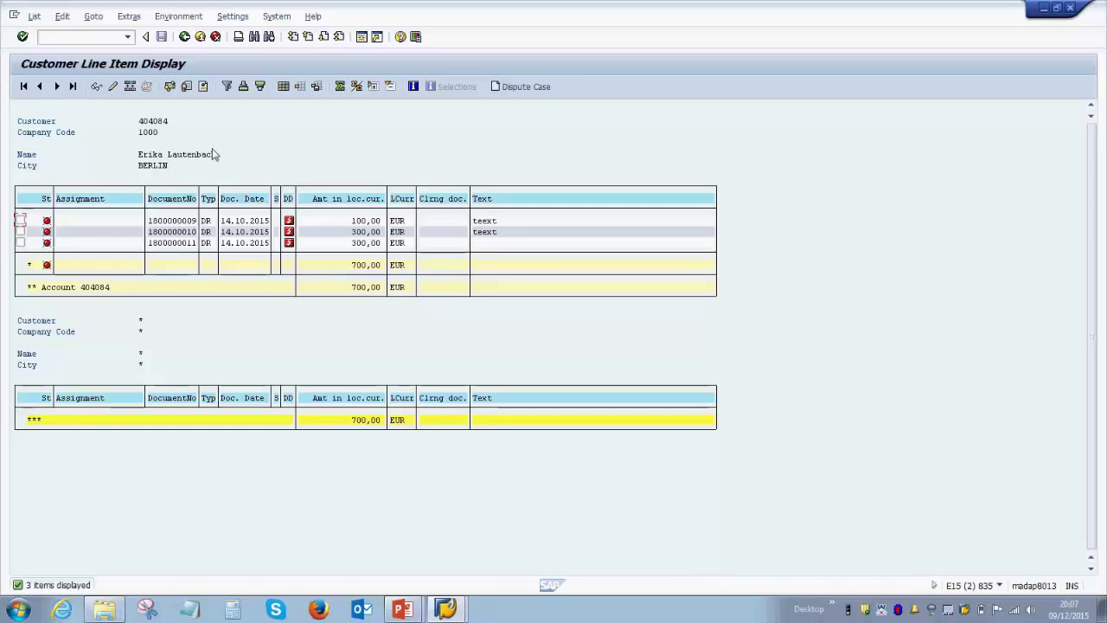
left_click(183, 39)
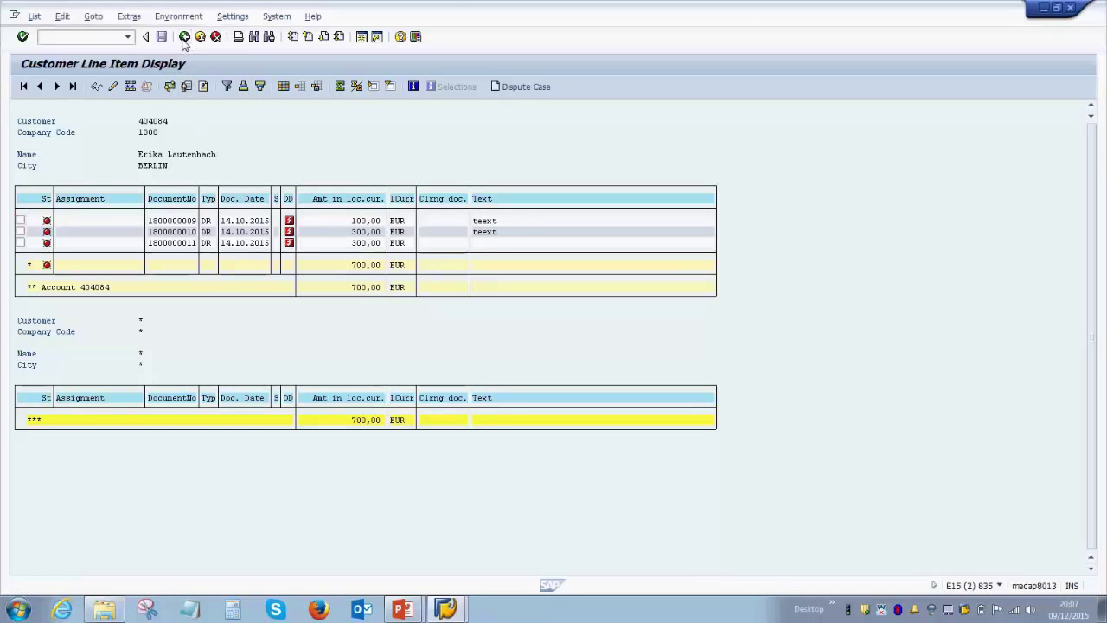
- Back on the main menu, collapse Accounts Receivable and select FBL1N under Accounts Payable > Account
left_click(183, 38)
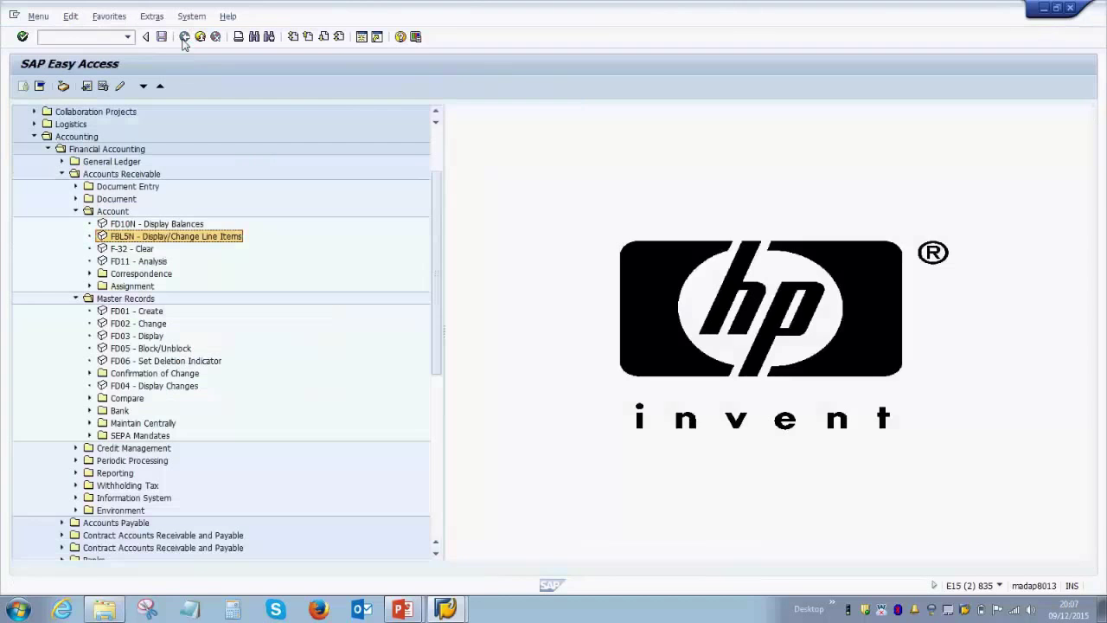
left_click(77, 211)
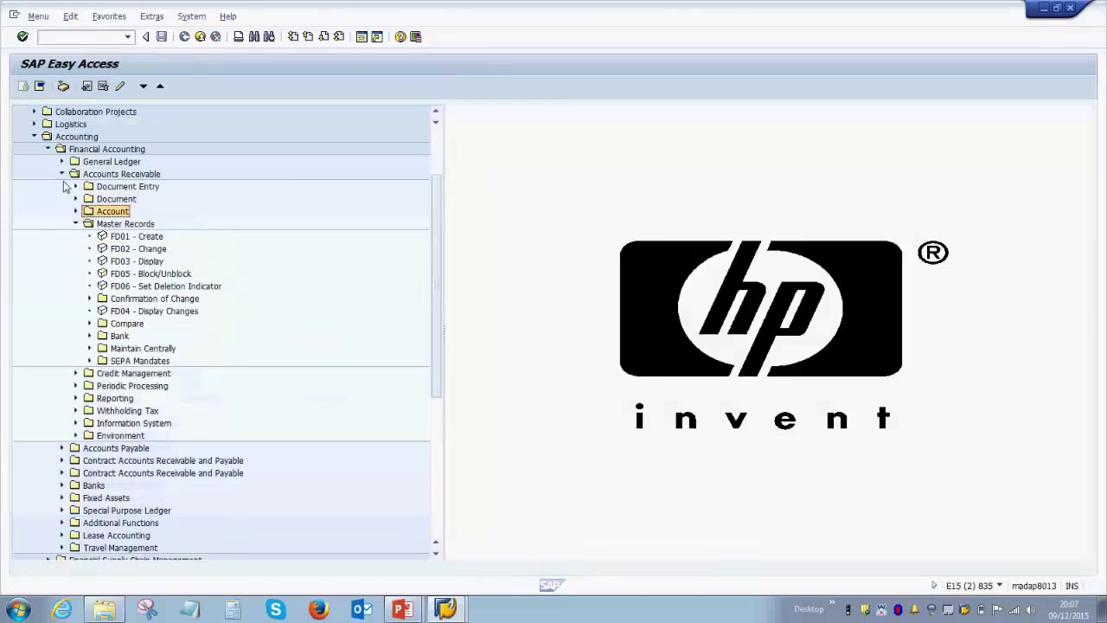
left_click(63, 174)
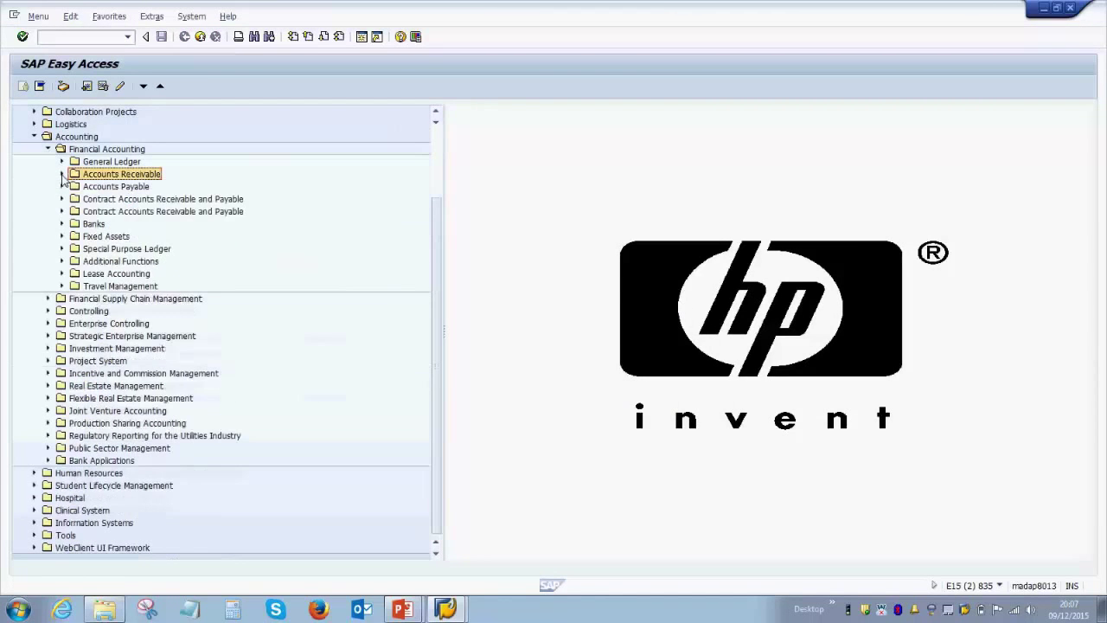
left_click(63, 187)
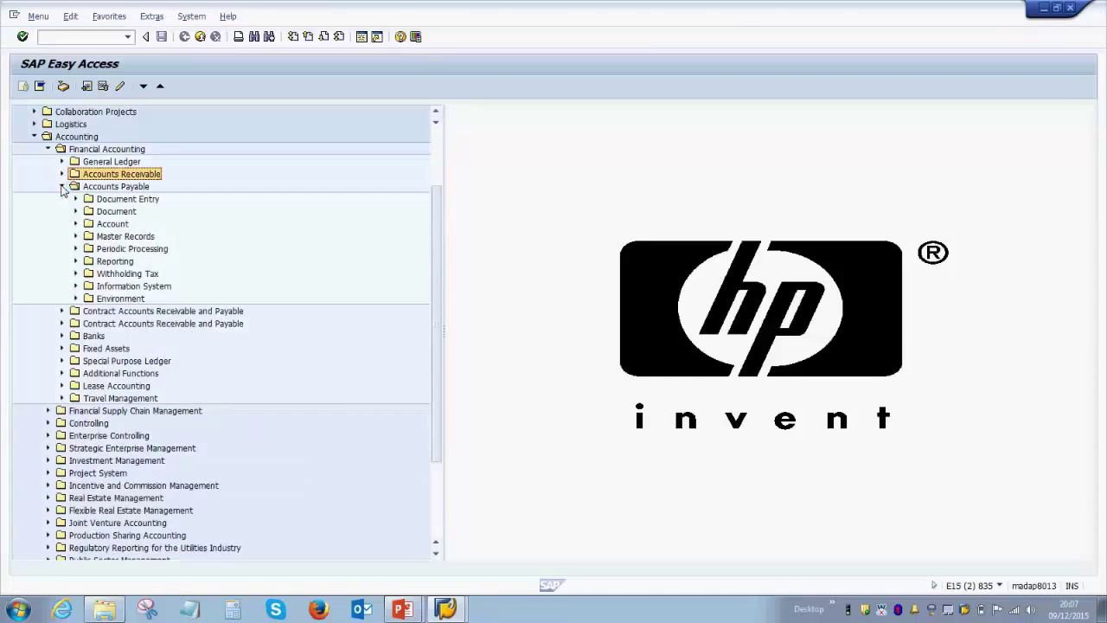
left_click(75, 224)
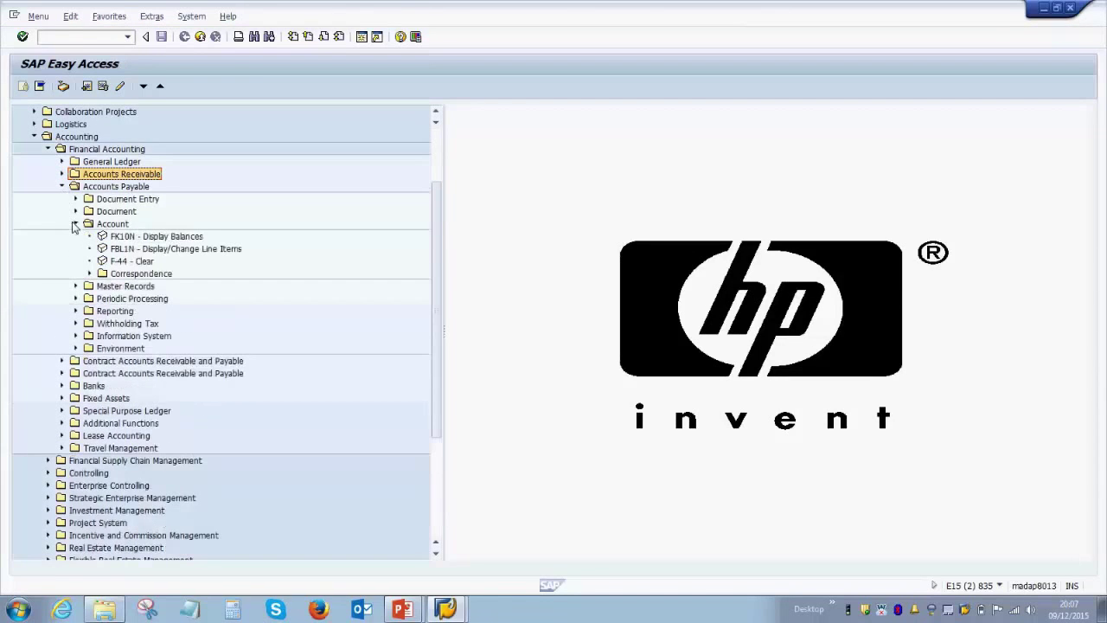
left_click(123, 251)
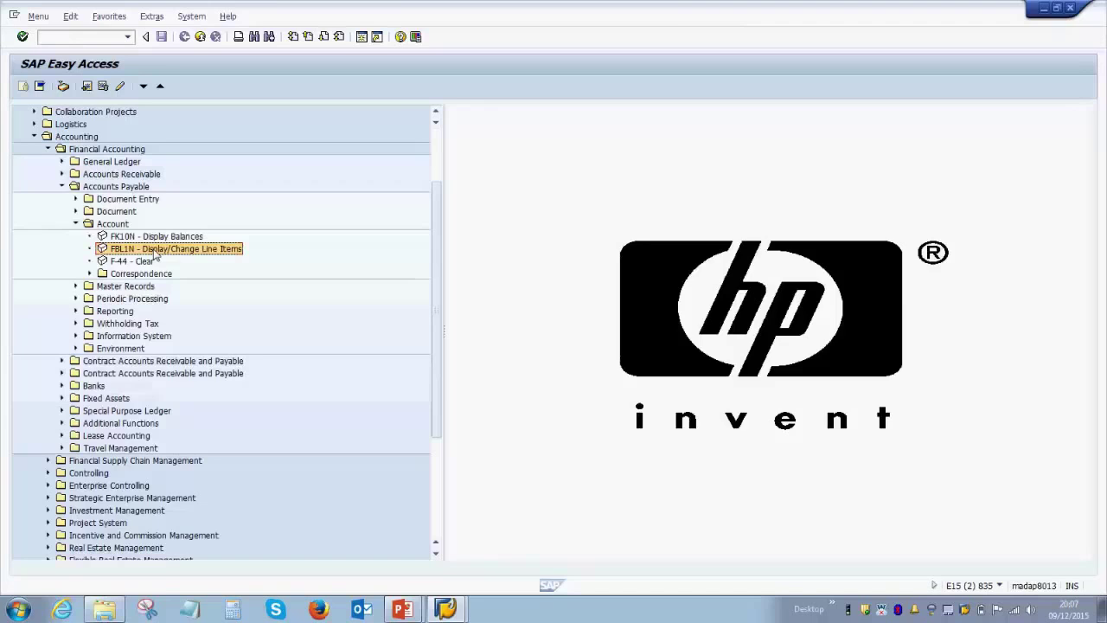
- Launch FBL1N and run the open item list for vendor 201 in company code 1000
double_click(154, 250)
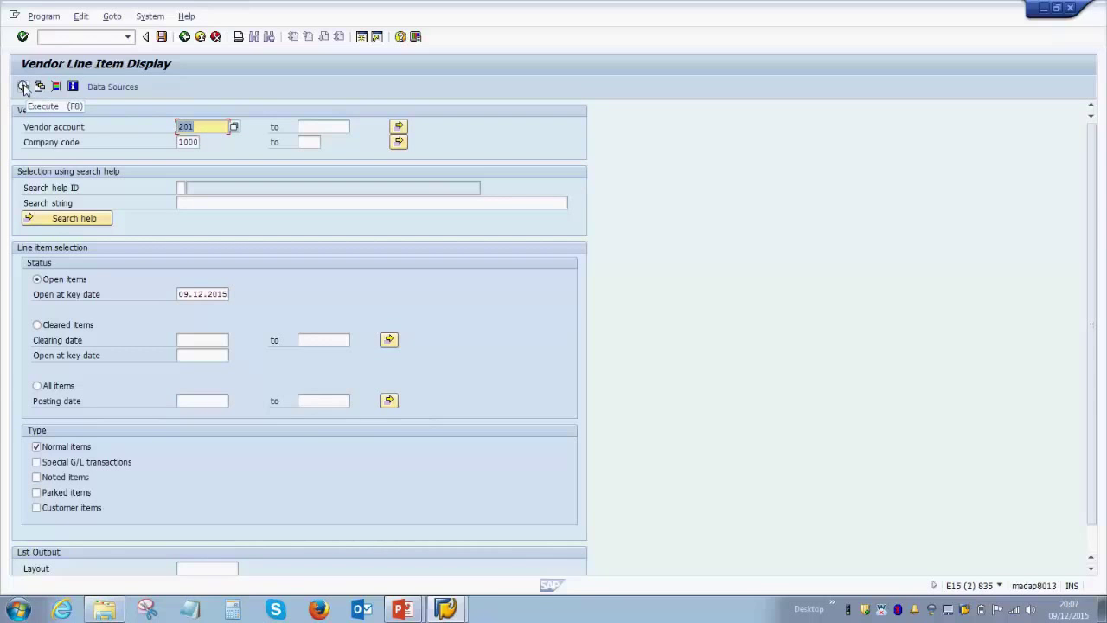
left_click(23, 87)
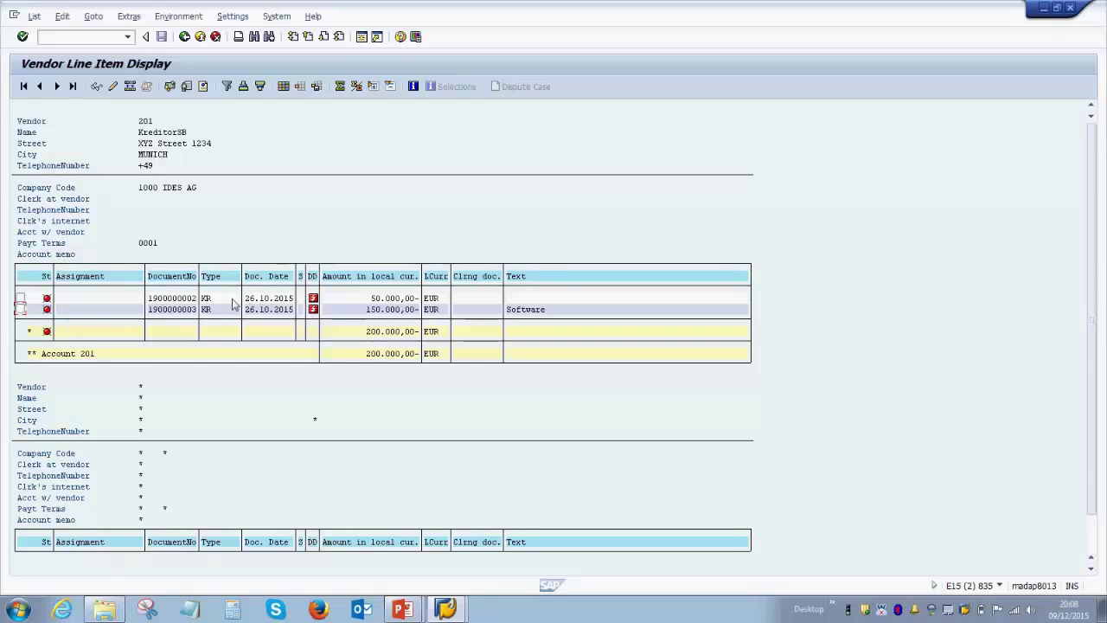
left_click(172, 298)
double_click(172, 299)
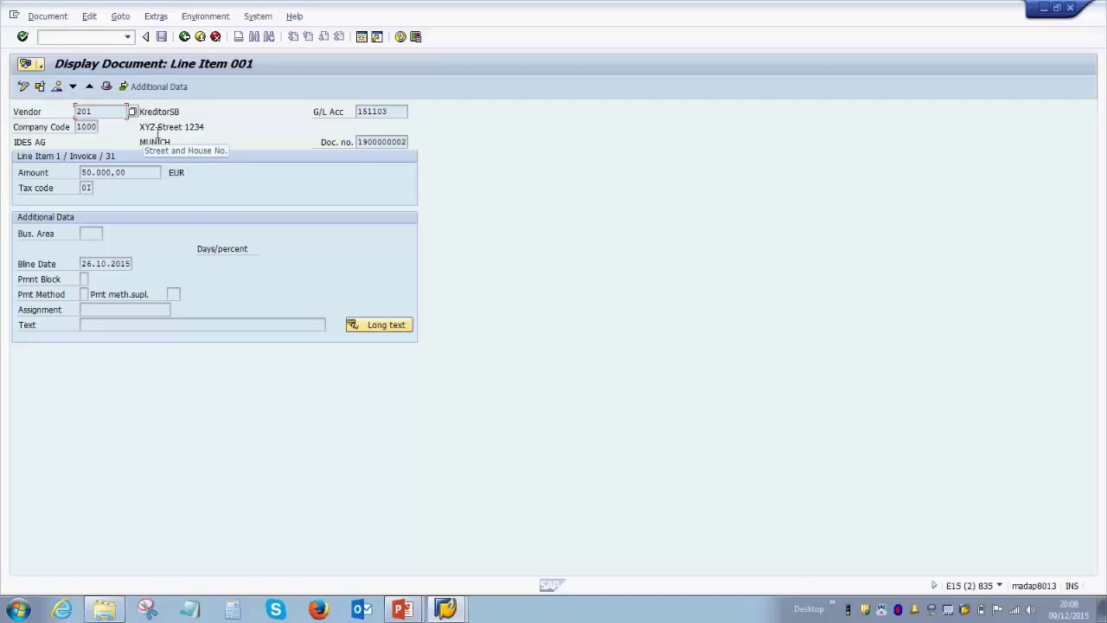
left_click(60, 88)
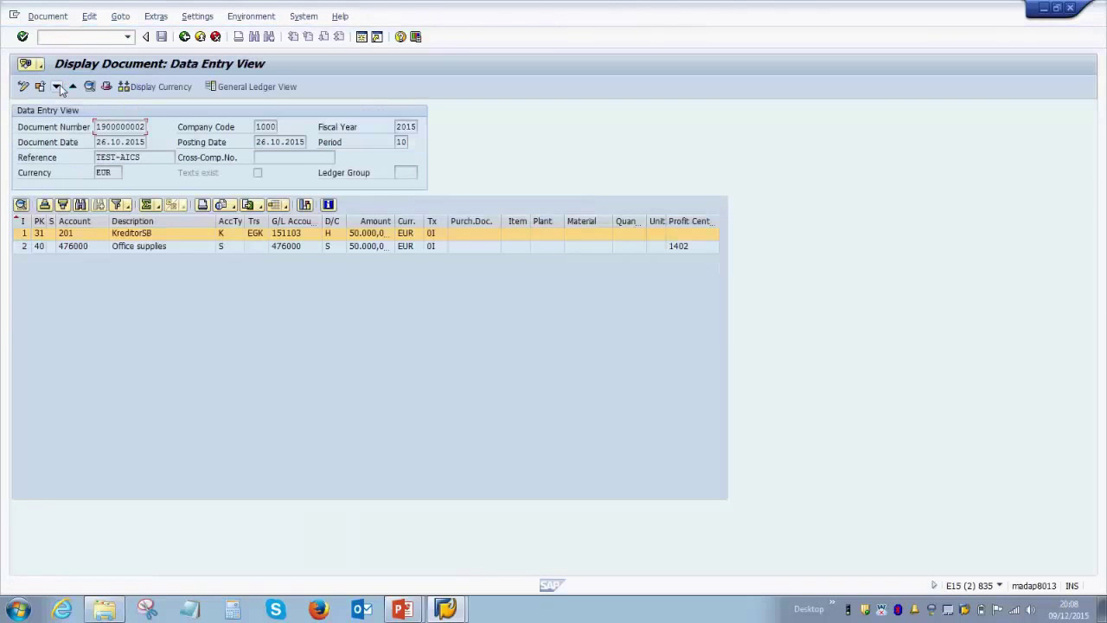
left_click(165, 237)
left_click(185, 248)
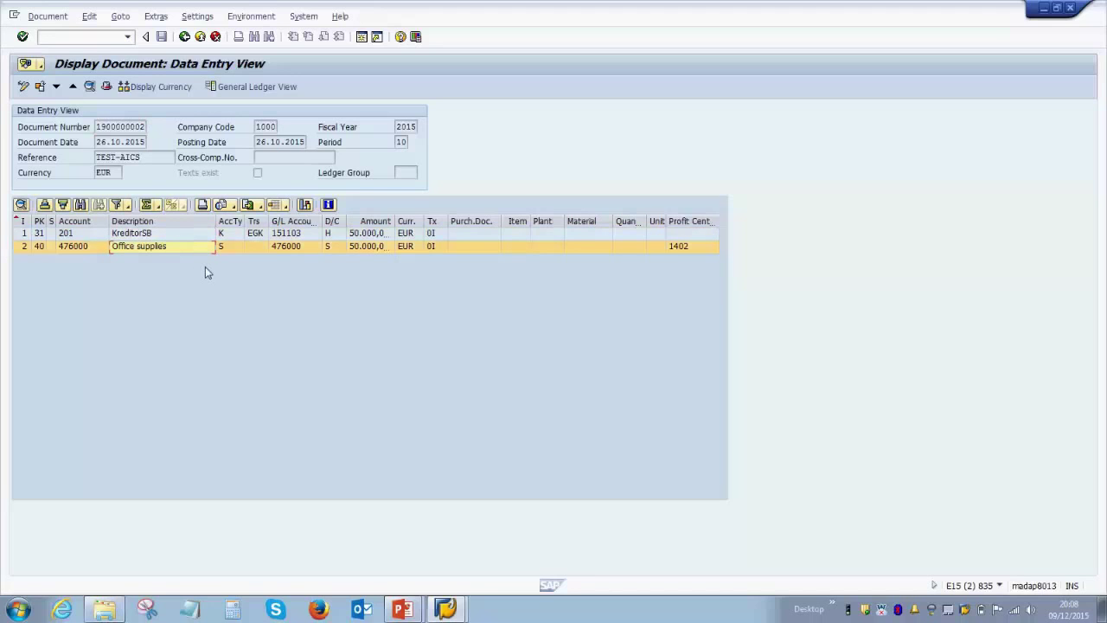
left_click(173, 237)
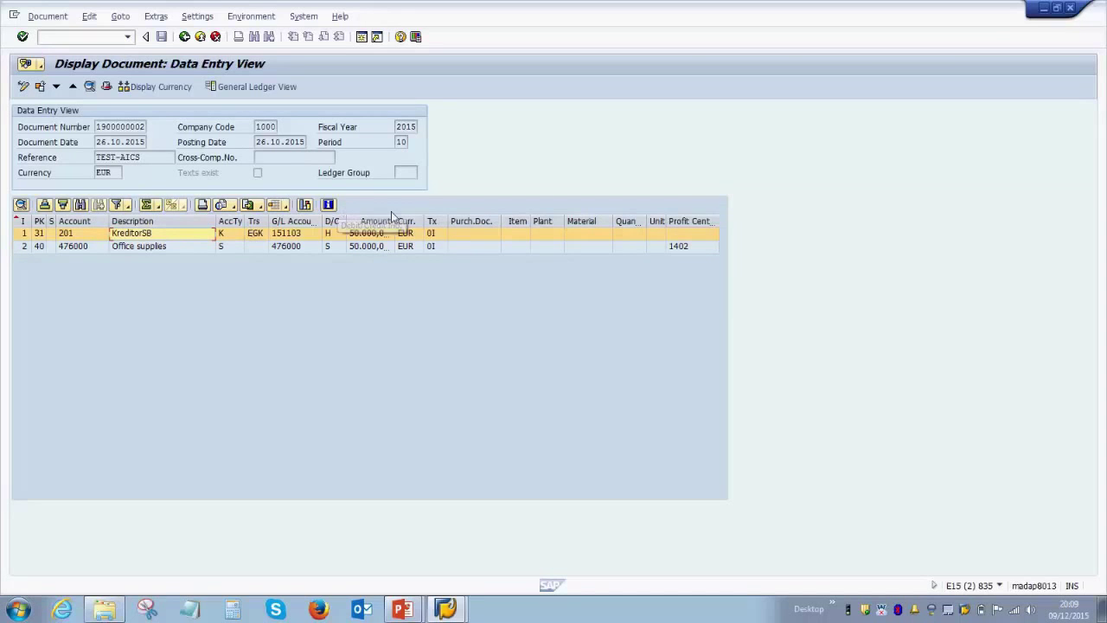
left_click_drag(396, 221, 415, 221)
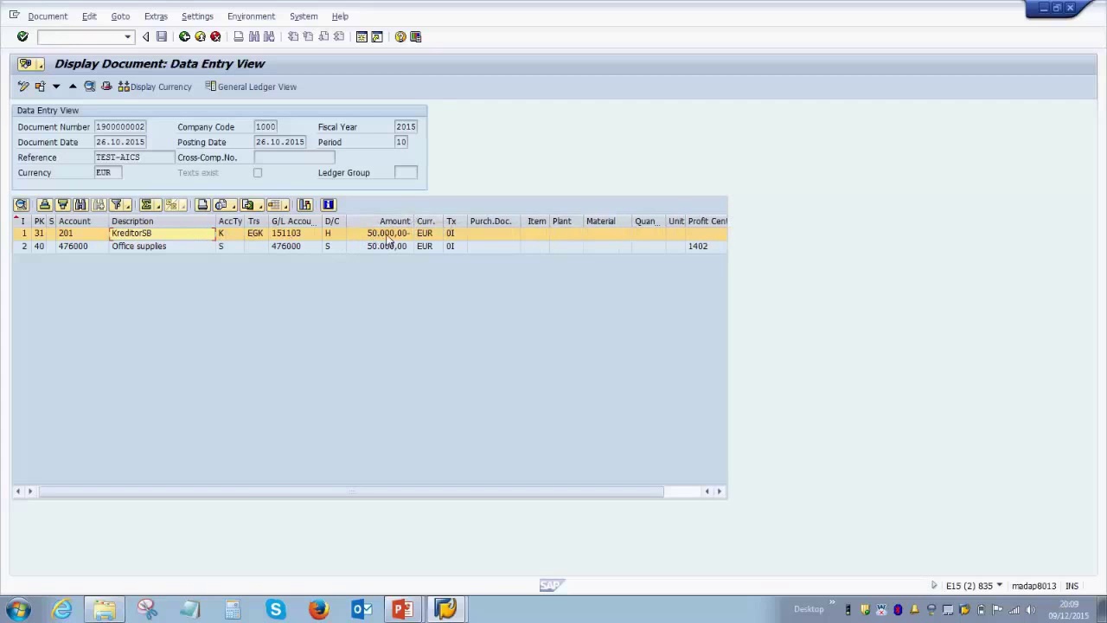
left_click(194, 250)
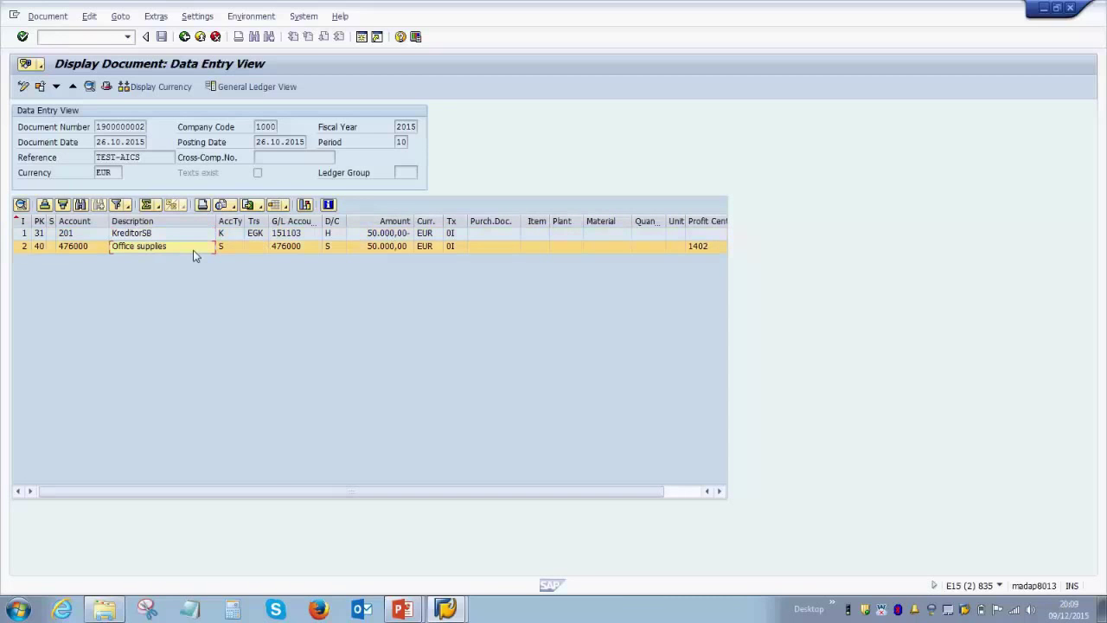
left_click(367, 235)
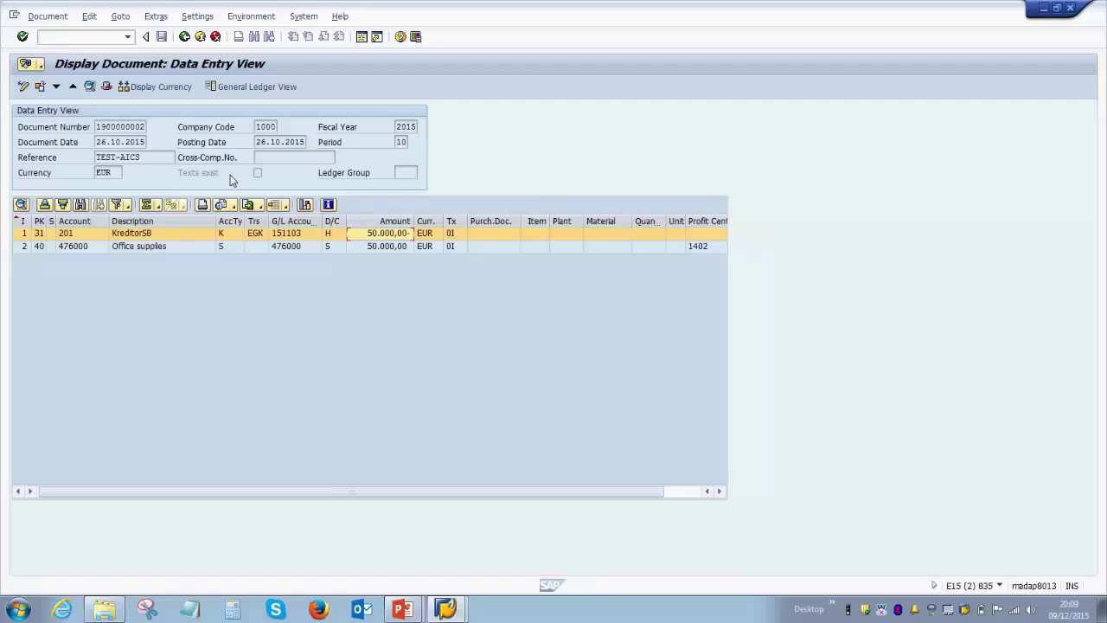
left_click(123, 127)
left_click(259, 127)
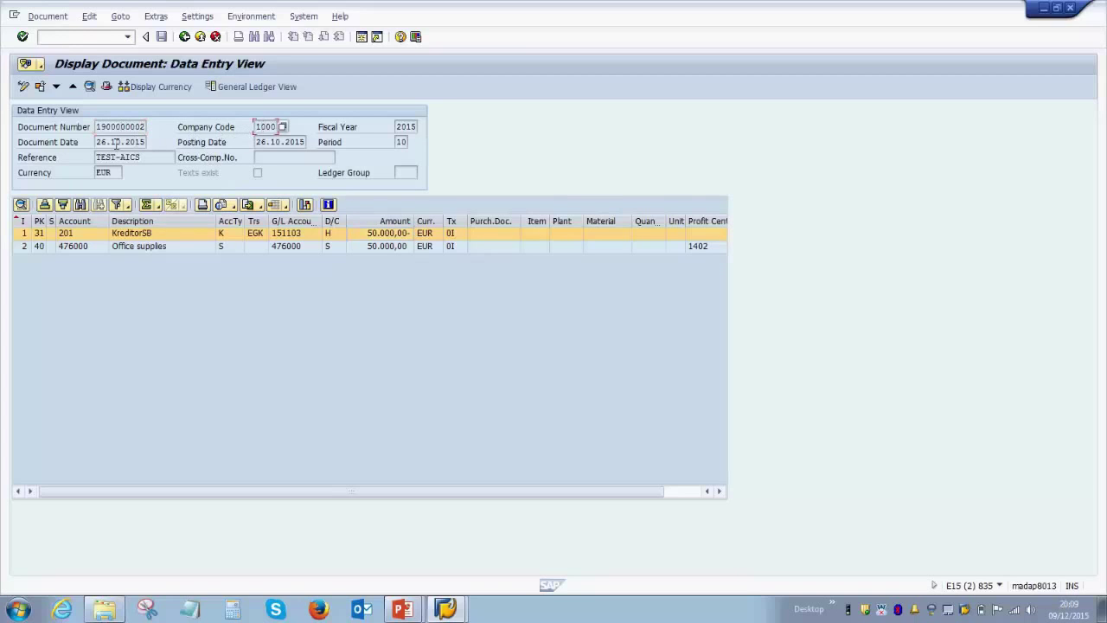
left_click(284, 142)
left_click(154, 157)
left_click(279, 156)
left_click(119, 172)
left_click(261, 210)
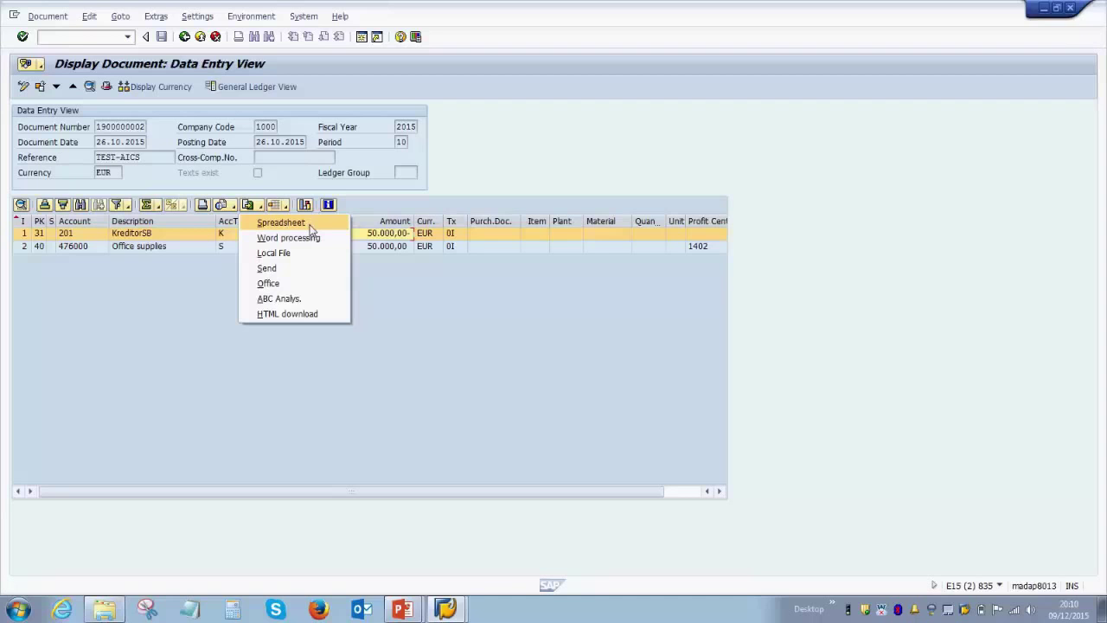
left_click(430, 290)
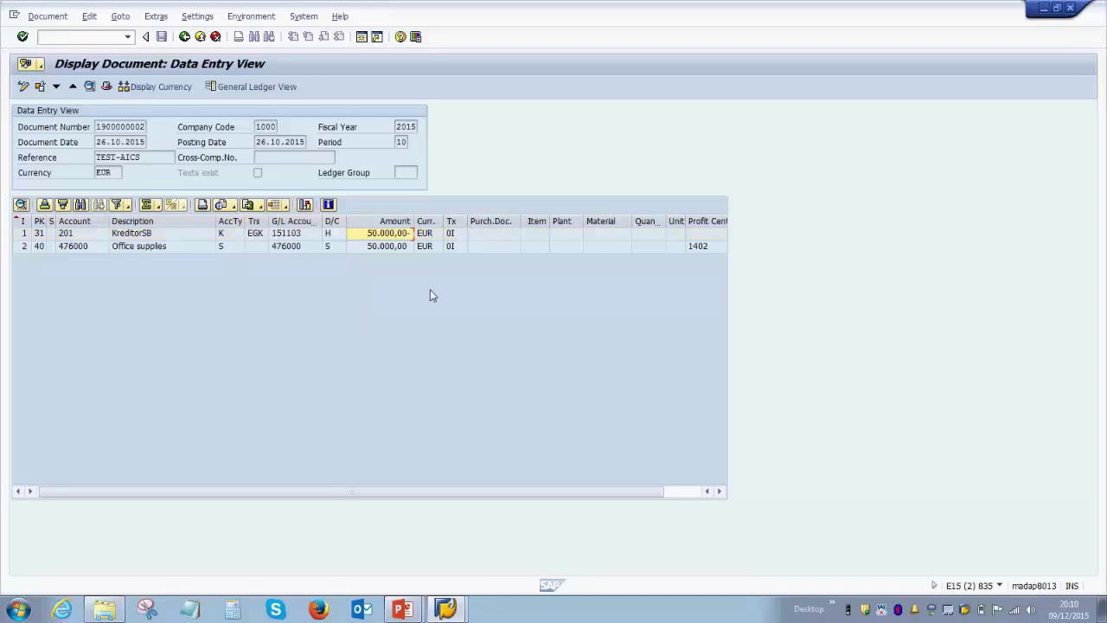
left_click(185, 39)
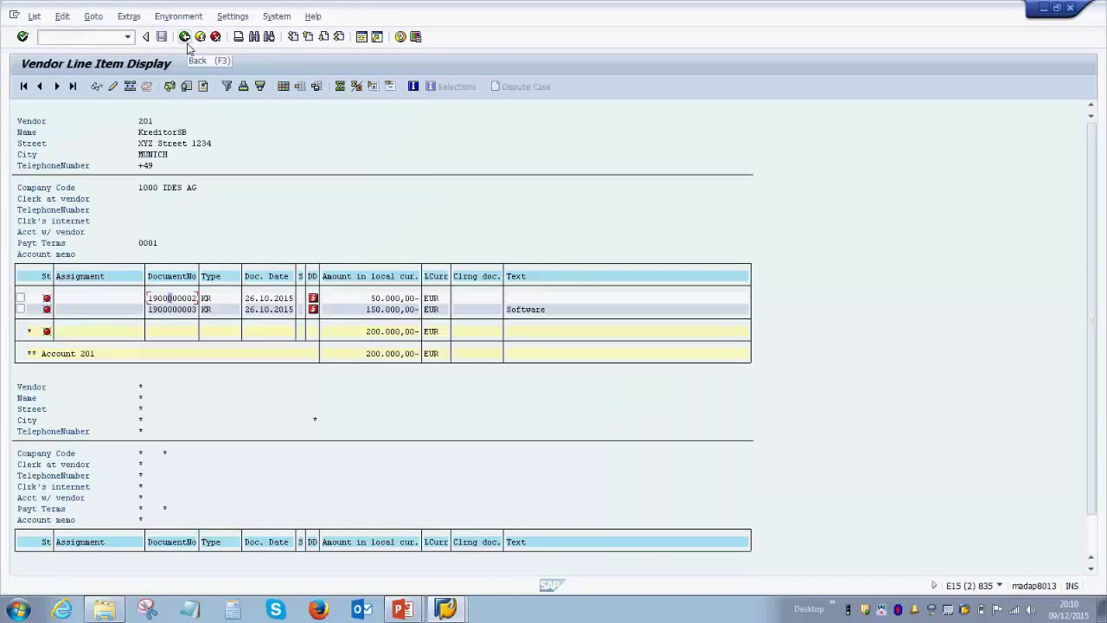